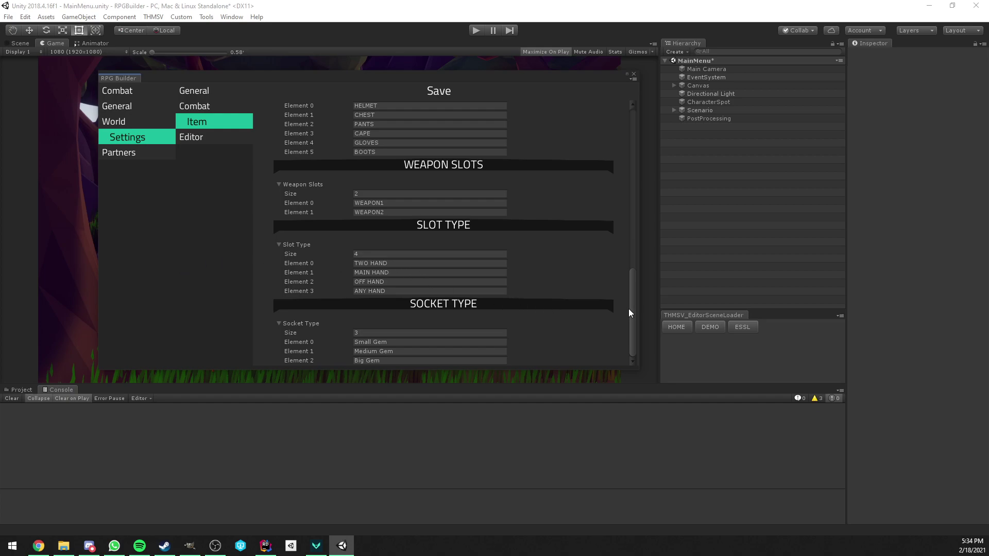
# Review the Small Gem, Medium Gem and Big Gem entries in the item settings' Socket Type list.
pyautogui.click(409, 341)
pyautogui.click(425, 352)
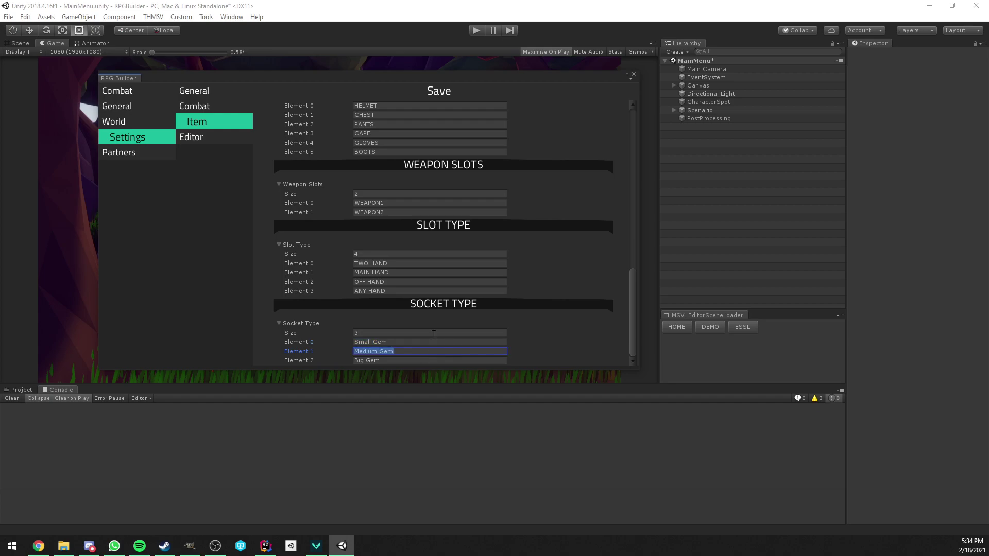
pyautogui.click(418, 342)
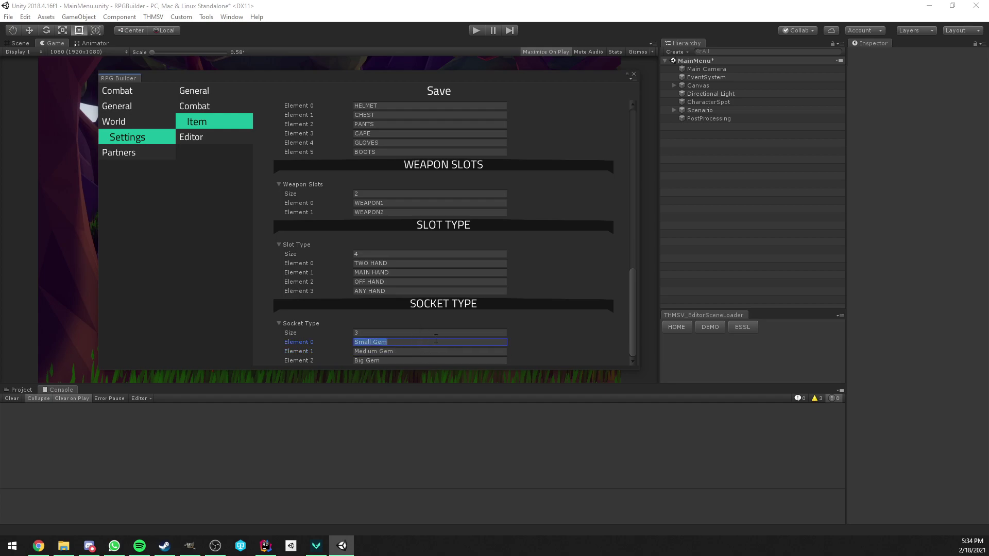
pyautogui.click(393, 360)
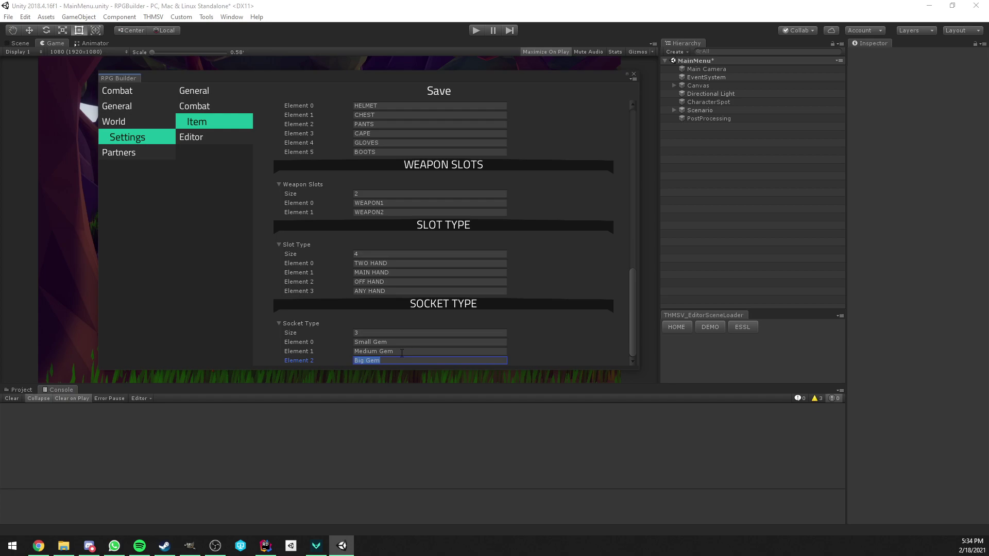
pyautogui.click(406, 343)
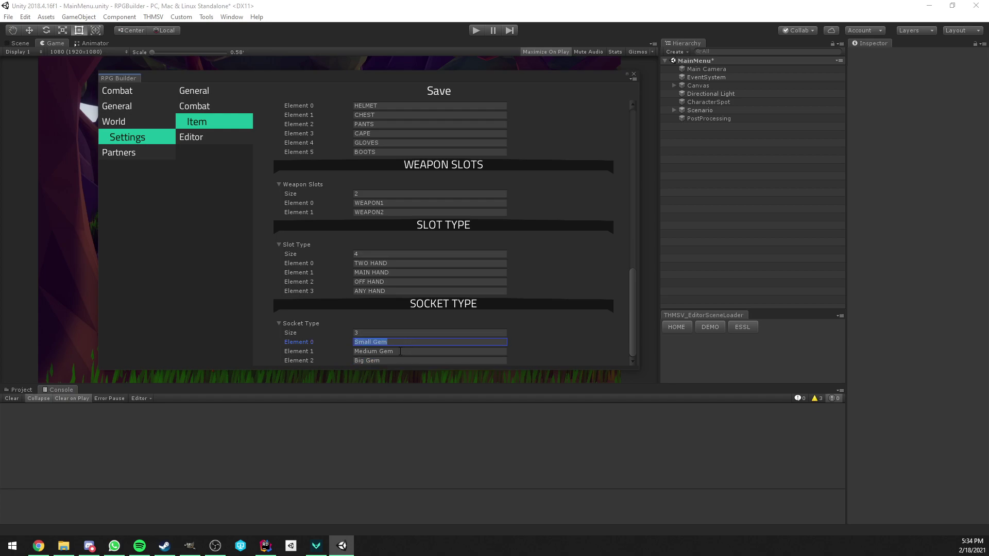
pyautogui.click(400, 352)
pyautogui.click(394, 360)
pyautogui.click(387, 343)
pyautogui.click(370, 351)
pyautogui.click(392, 360)
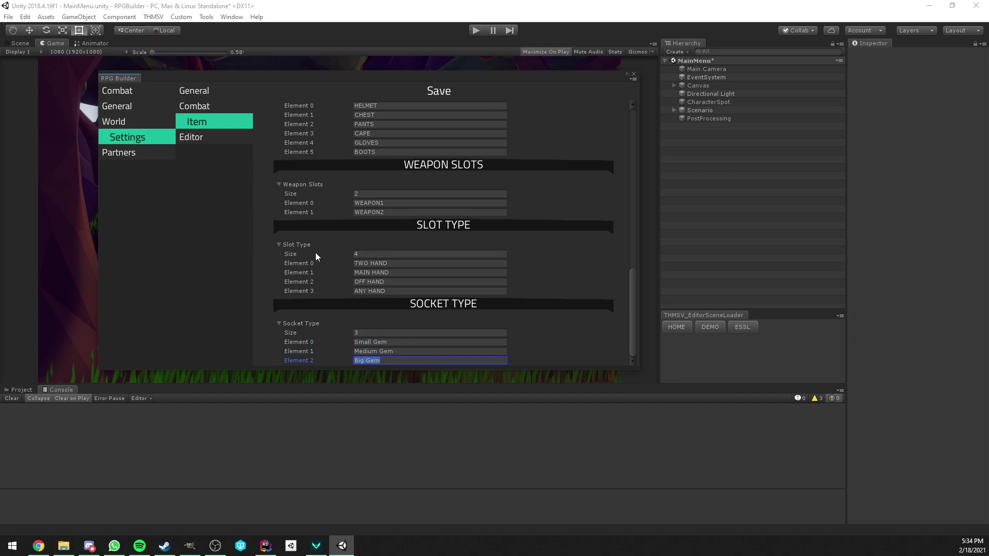
pyautogui.click(397, 342)
pyautogui.click(400, 360)
# Search the general items for "gem" and open Small Fire Gem to view its settings.
pyautogui.click(146, 106)
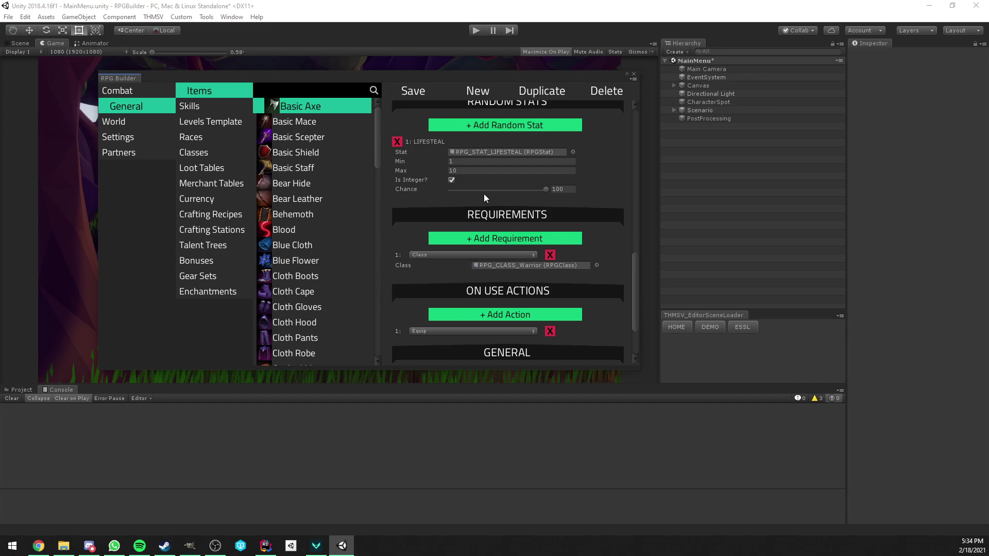
pyautogui.scroll(10, 465, 197)
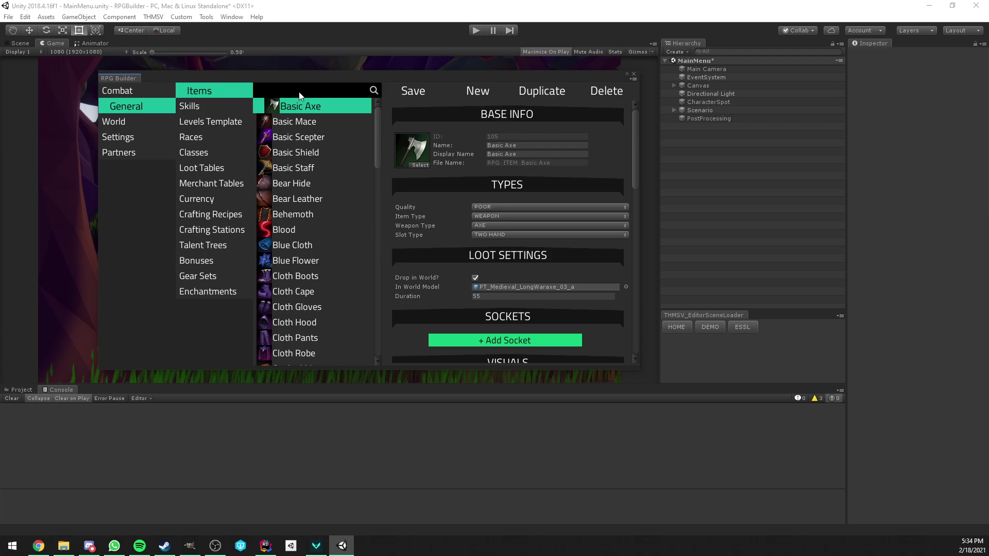
pyautogui.write('gem')
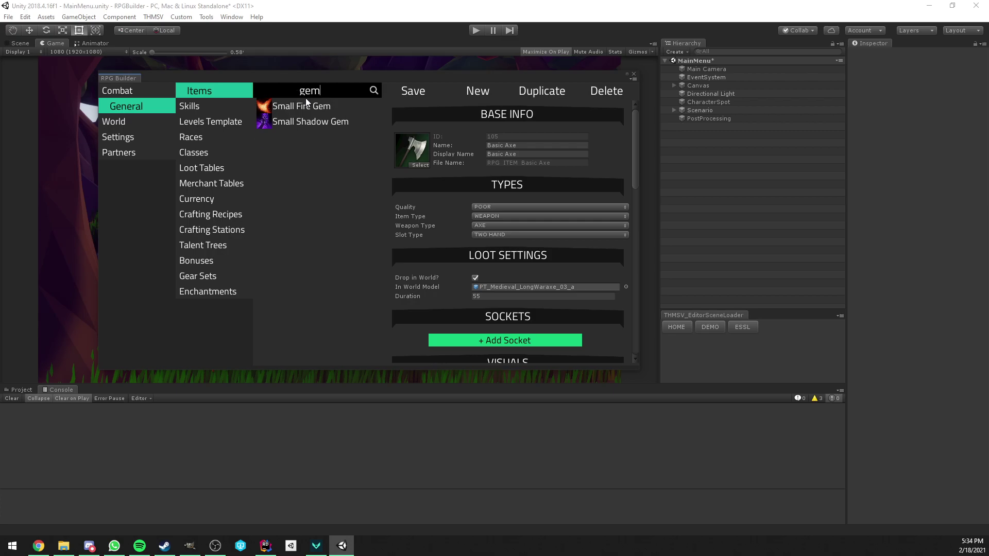
pyautogui.click(308, 107)
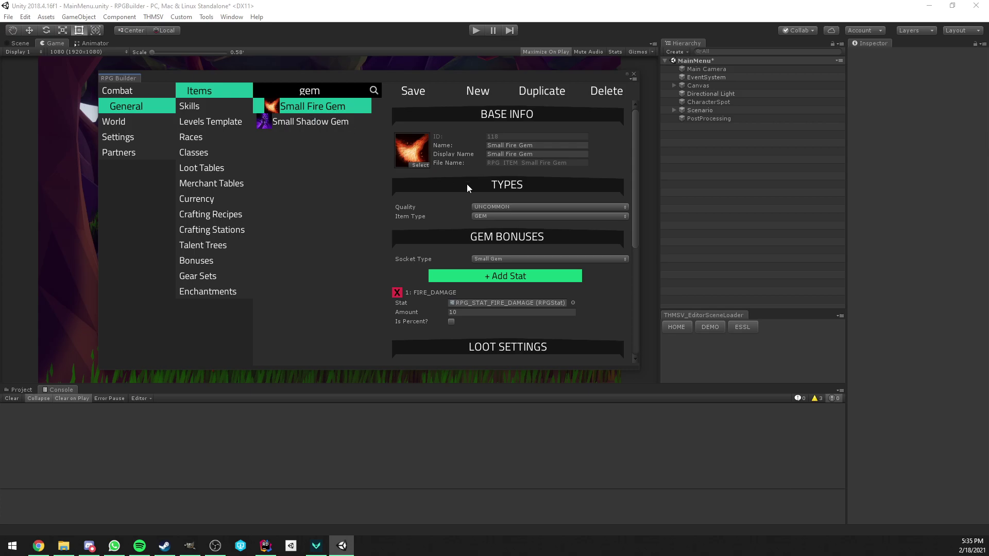
# Create a new item, set its Item Type to GEM and show its available socket types.
pyautogui.click(477, 91)
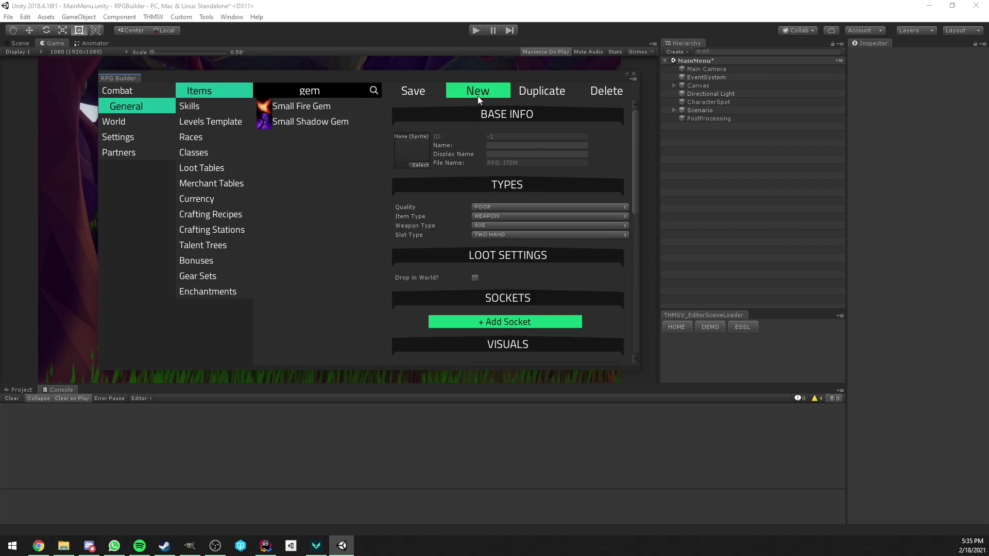
pyautogui.scroll(-4, 489, 168)
pyautogui.scroll(3, 493, 171)
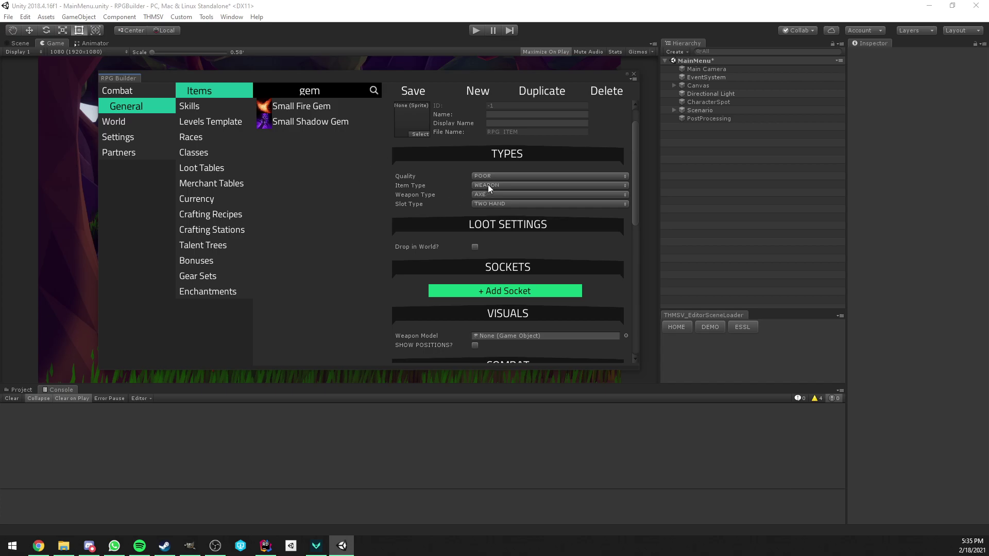
pyautogui.click(489, 186)
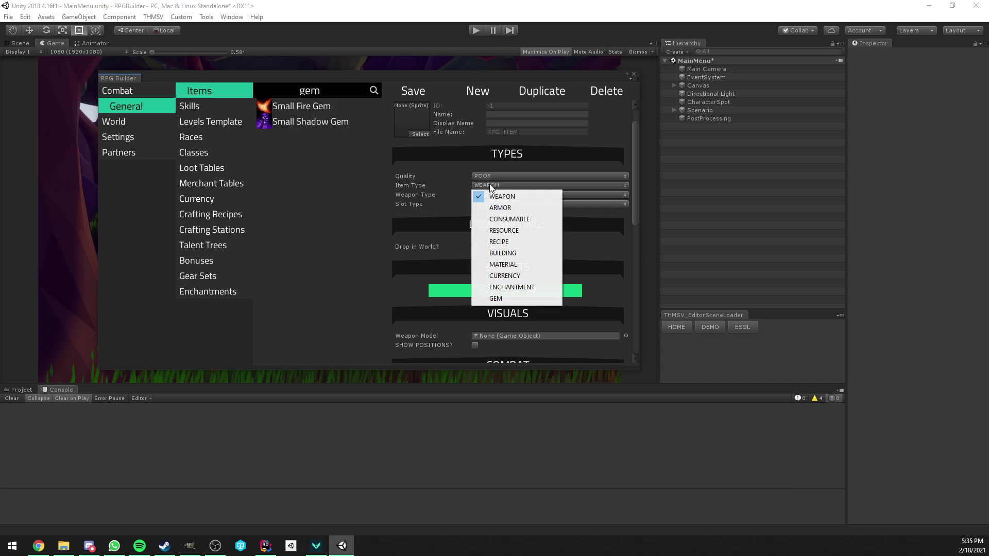
pyautogui.click(521, 301)
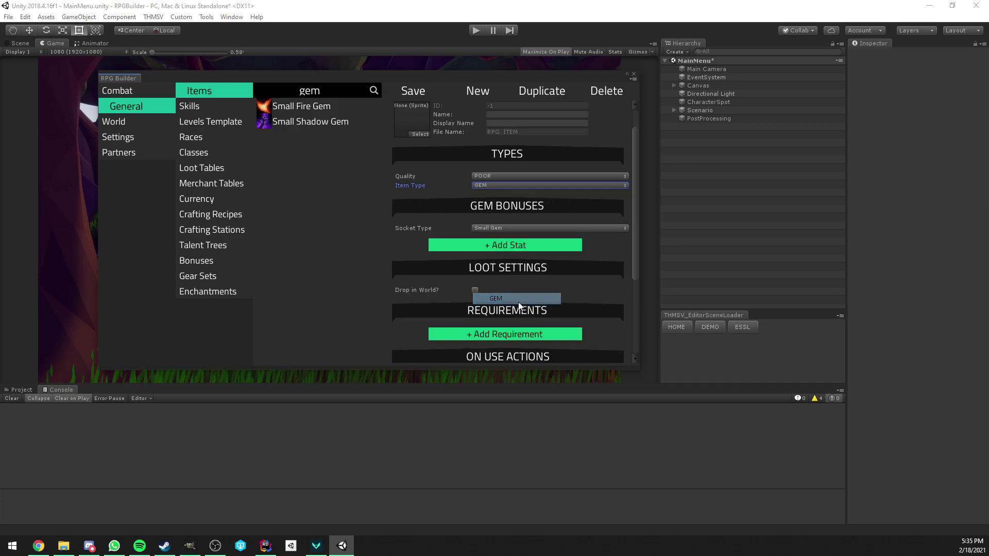
pyautogui.click(502, 228)
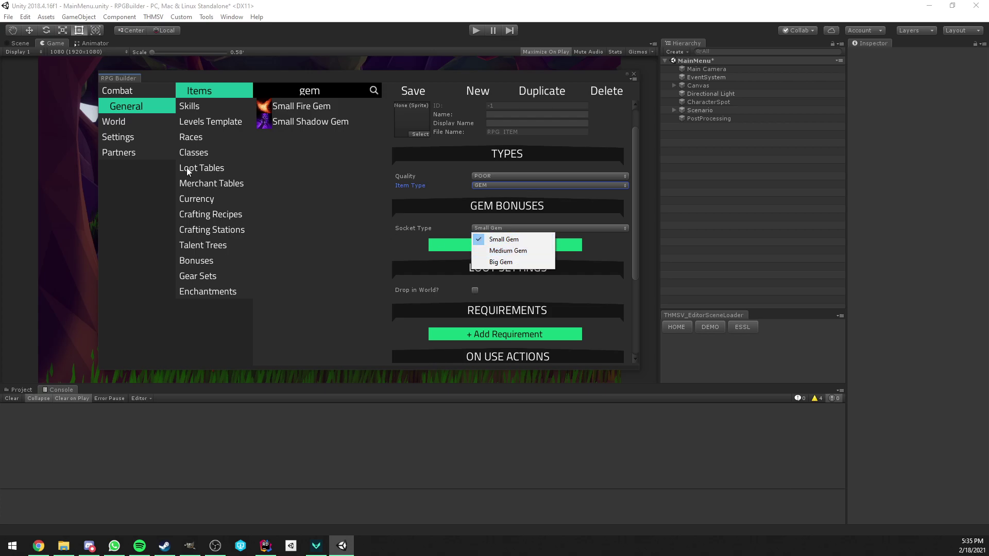
# Check the Socket Type definitions again in the item settings.
pyautogui.click(136, 138)
pyautogui.click(204, 124)
pyautogui.scroll(-15, 411, 330)
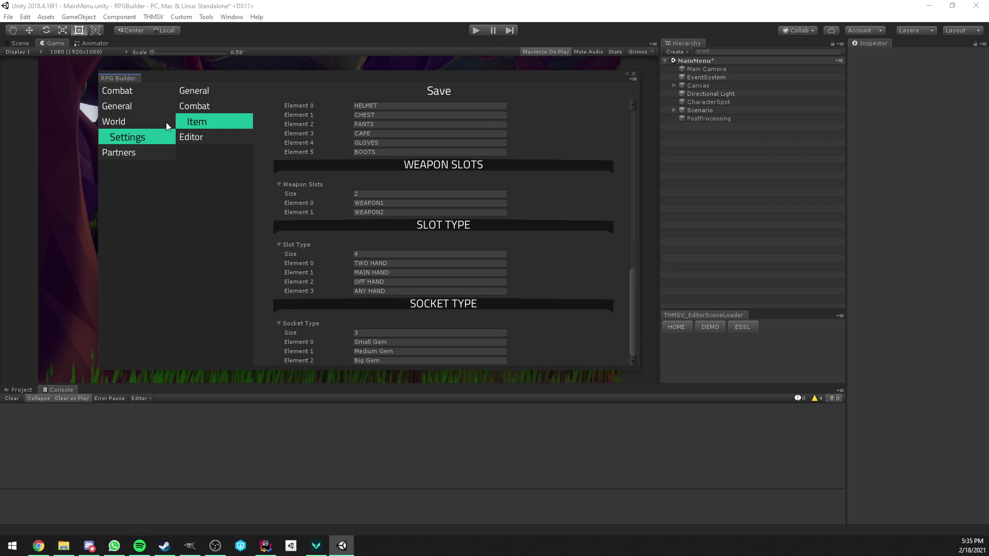
# Start another new item with Item Type GEM and Socket Type Big Gem.
pyautogui.click(146, 107)
pyautogui.click(448, 93)
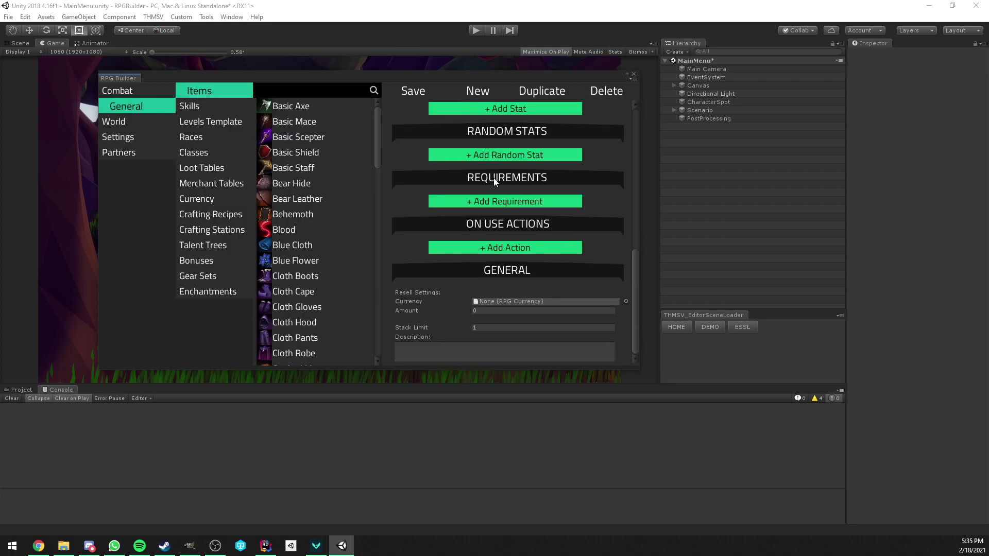
pyautogui.scroll(10, 495, 180)
pyautogui.click(506, 216)
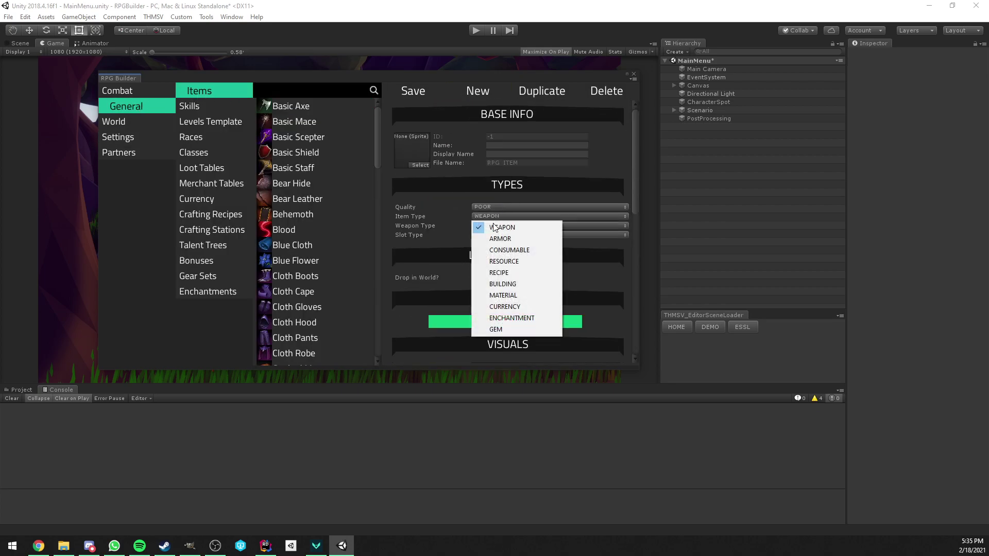
pyautogui.click(518, 326)
pyautogui.scroll(-2, 494, 257)
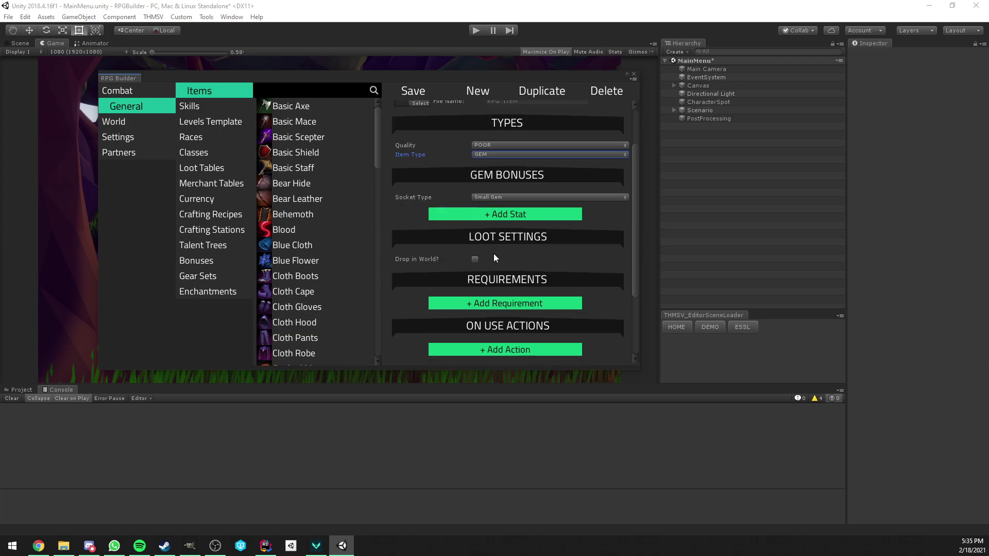
pyautogui.click(498, 198)
pyautogui.click(516, 231)
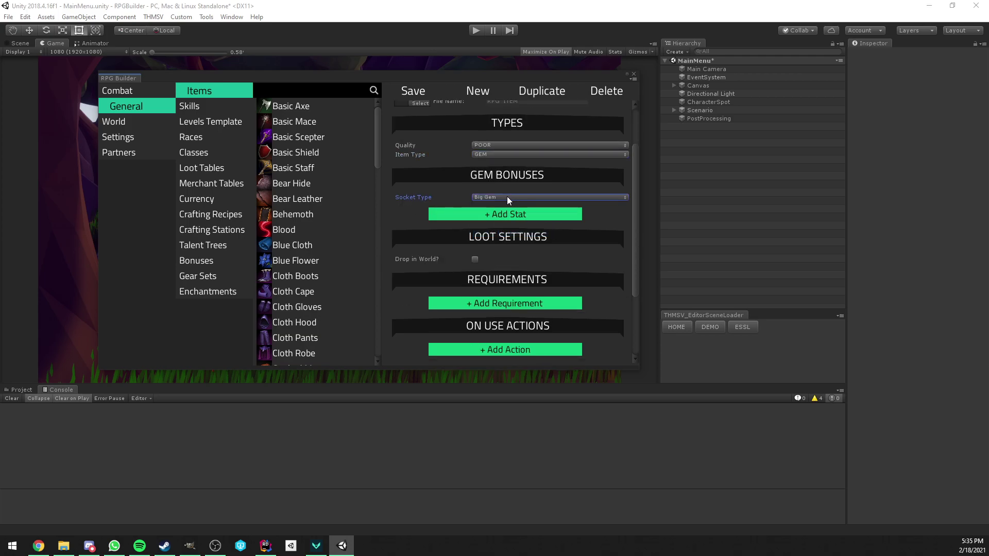
# Add four stat entries to the gem bonuses and remove three, leaving a single entry.
pyautogui.click(479, 212)
pyautogui.click(478, 212)
pyautogui.click(478, 214)
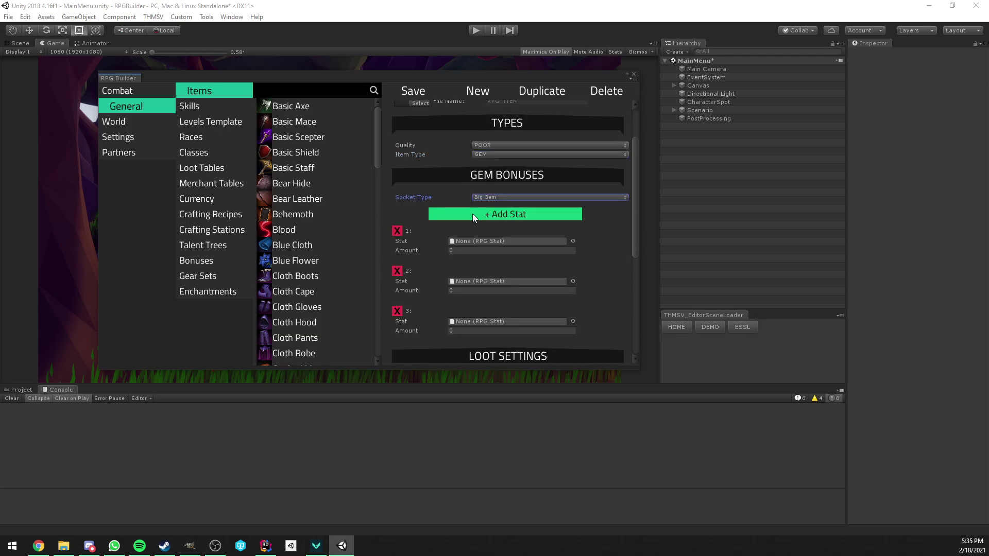
pyautogui.click(472, 214)
pyautogui.click(397, 233)
pyautogui.click(395, 233)
pyautogui.click(396, 232)
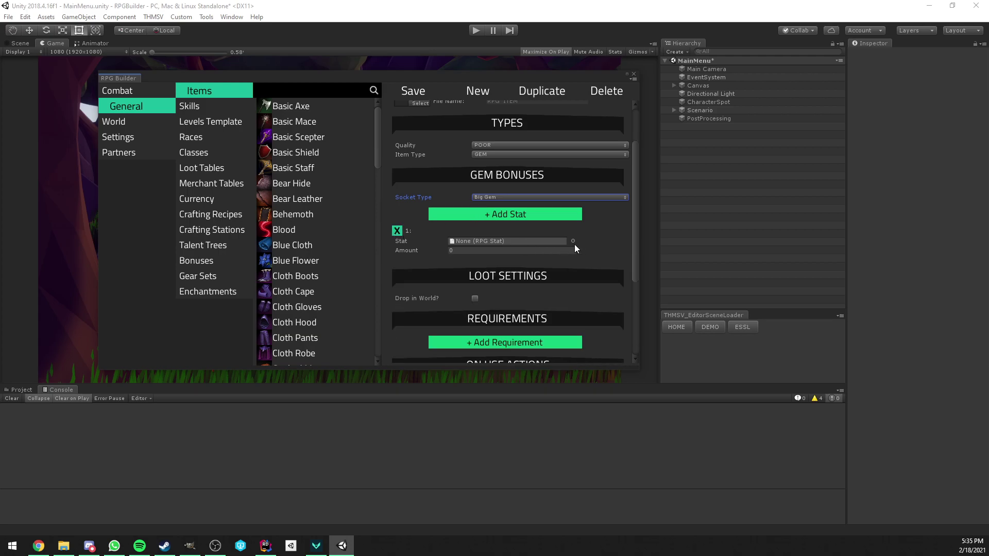
# Assign RPG_STAT_HEALTH to the gem's bonus stat and set its amount to 50.
pyautogui.click(572, 241)
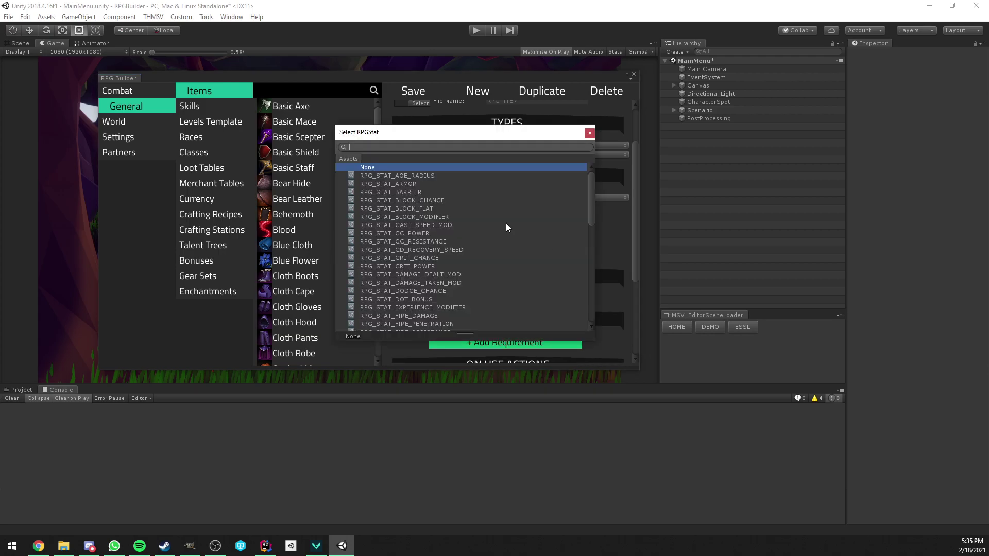
pyautogui.write('heal')
pyautogui.doubleClick(410, 209)
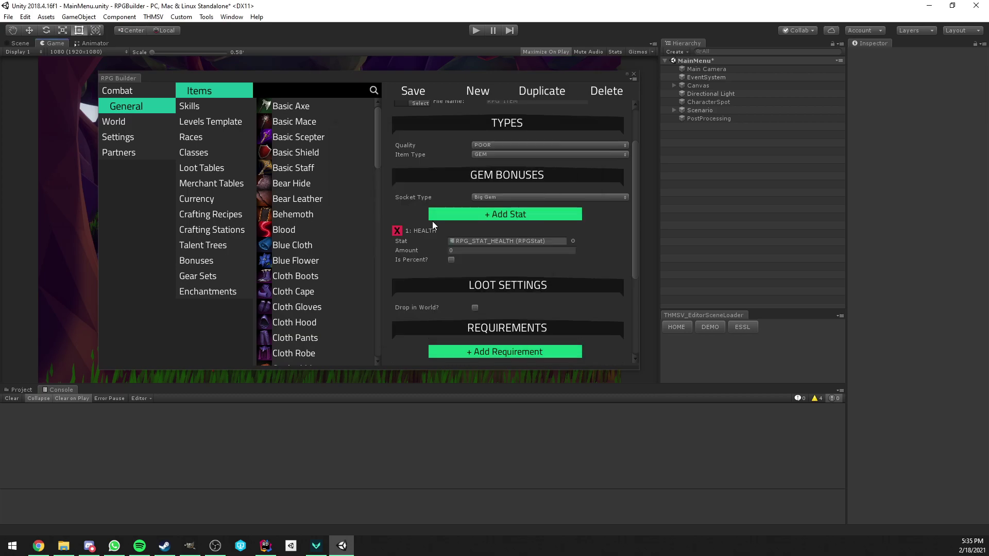
pyautogui.click(468, 250)
pyautogui.write('50')
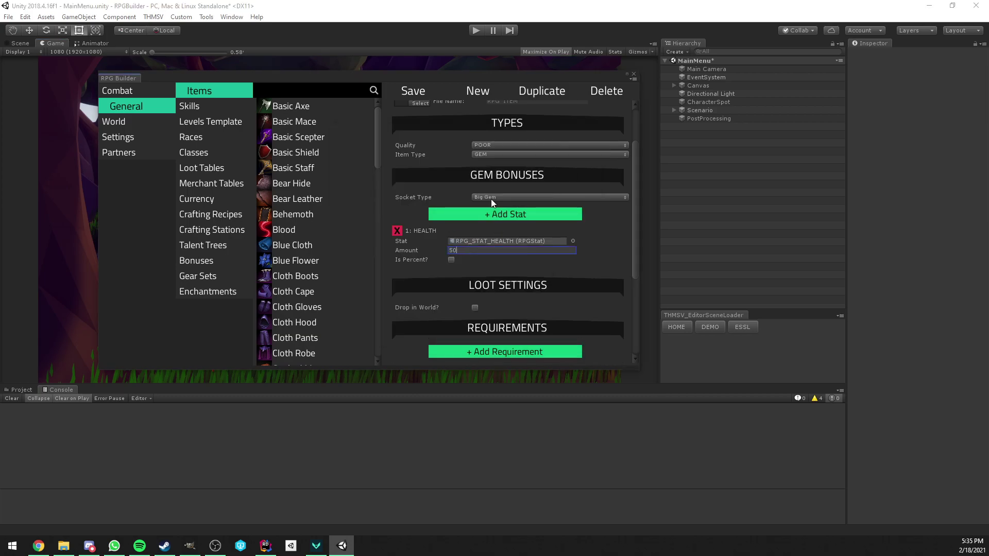
pyautogui.scroll(3, 486, 185)
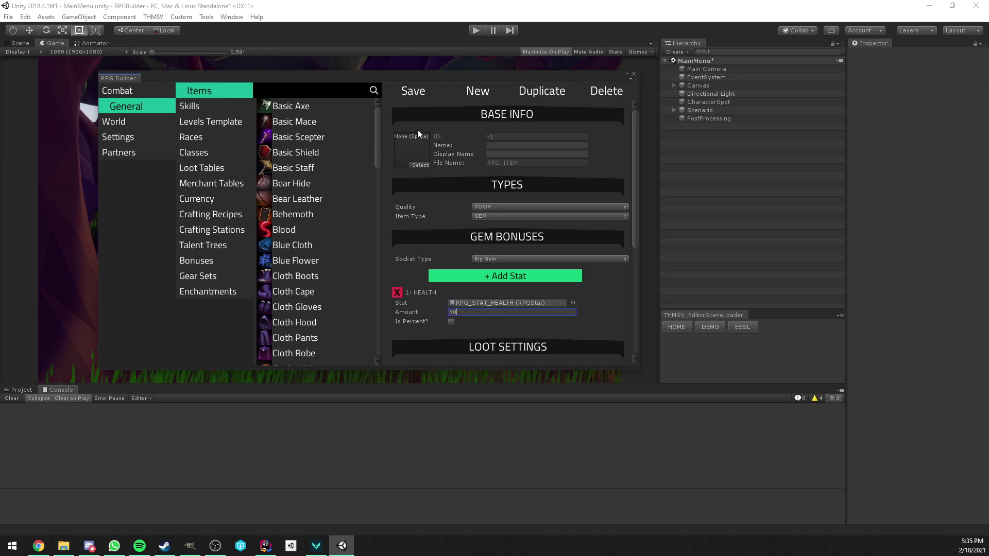
# Search the items for "gem" and compare the settings of Small Fire Gem and Small Shadow Gem.
pyautogui.click(323, 94)
pyautogui.write('gem')
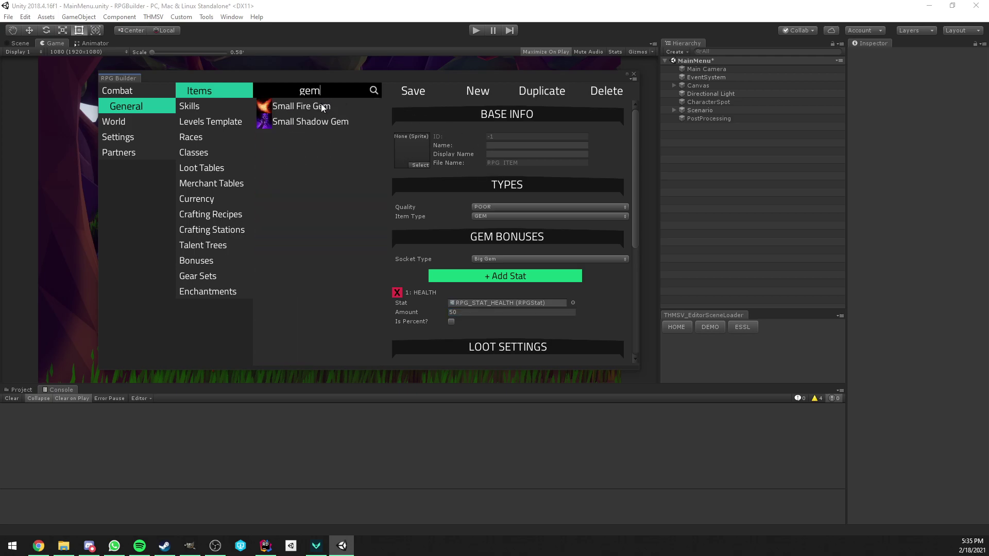
pyautogui.click(320, 106)
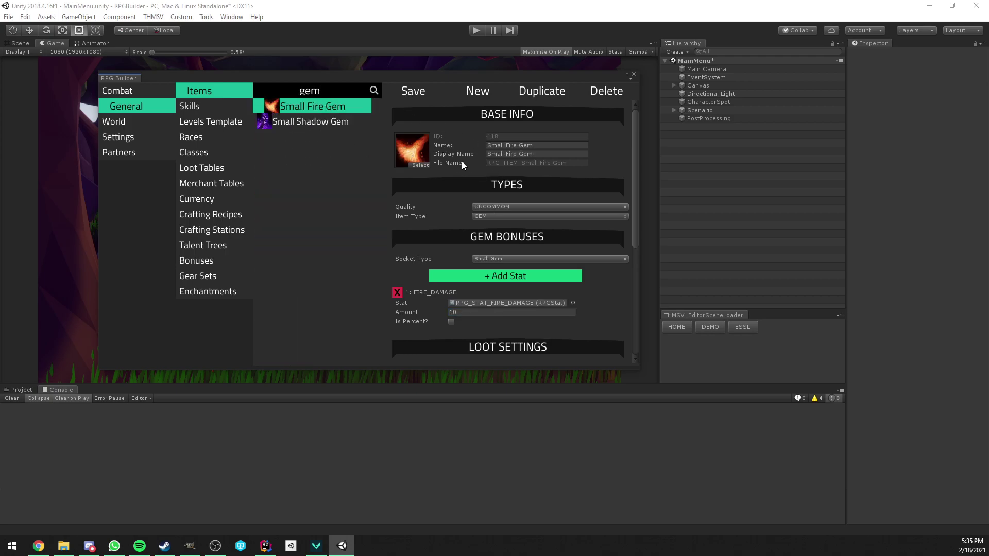
pyautogui.scroll(-3, 464, 175)
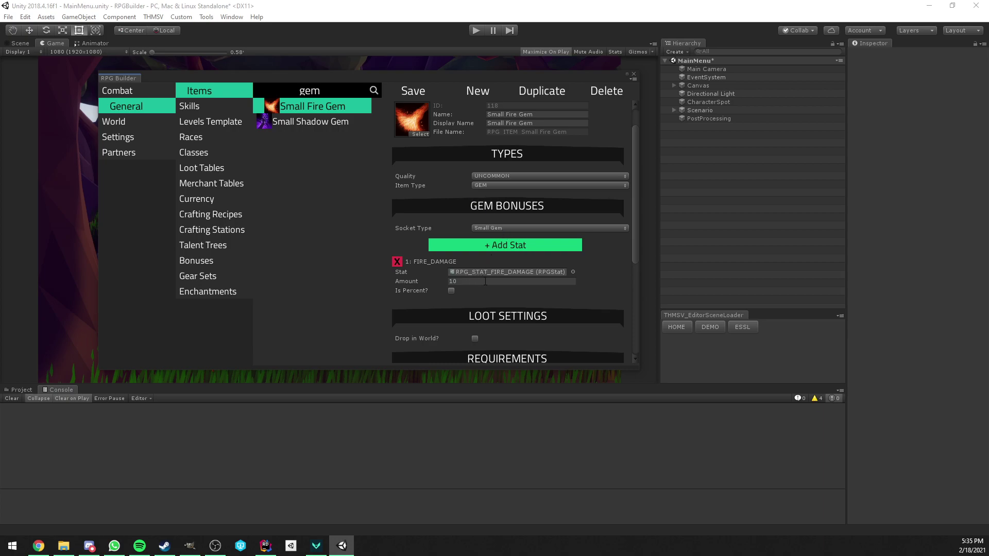
pyautogui.click(310, 123)
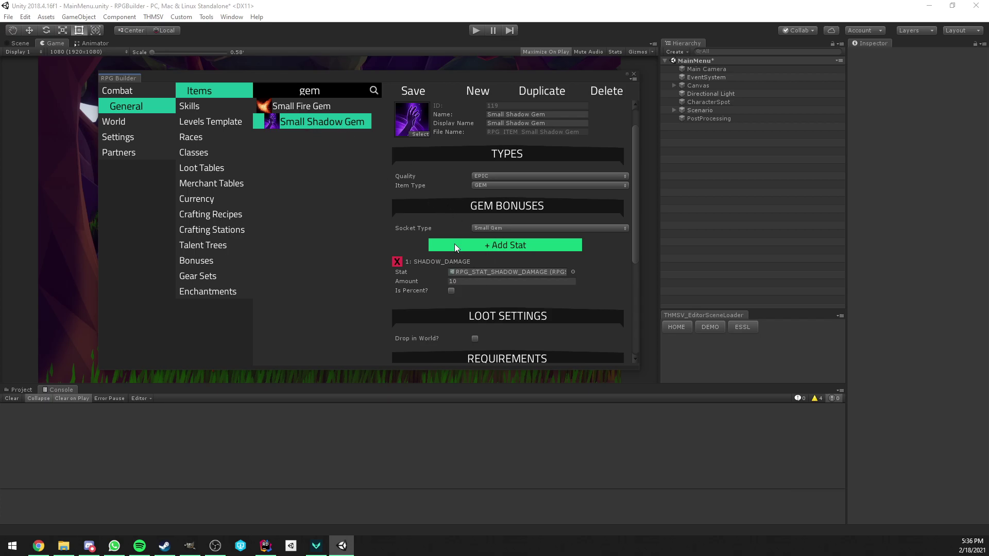
pyautogui.scroll(2, 456, 209)
pyautogui.click(328, 106)
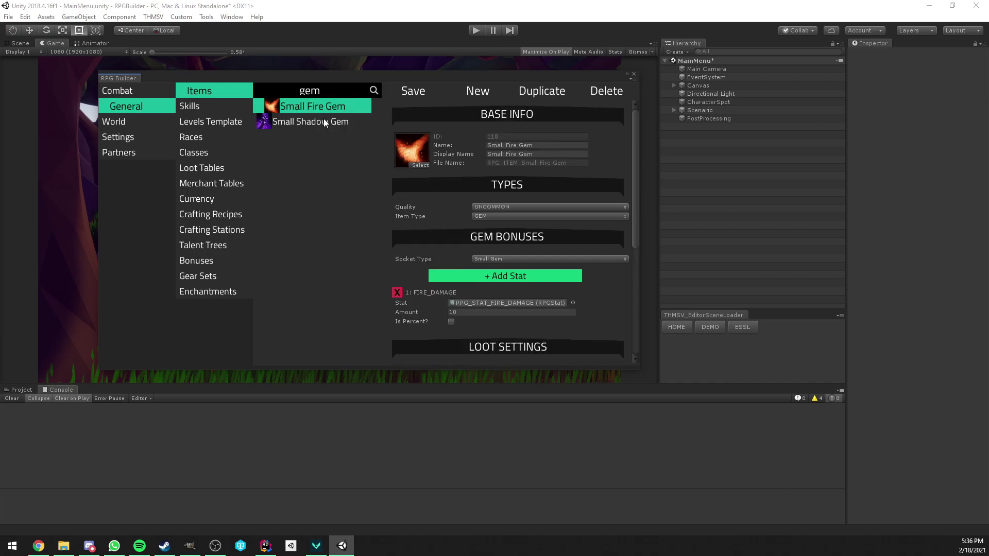
pyautogui.click(323, 122)
pyautogui.click(320, 105)
# Search the items for "leath", open Leather Chest and examine its type, loot and socket settings.
pyautogui.doubleClick(289, 91)
pyautogui.write('leath')
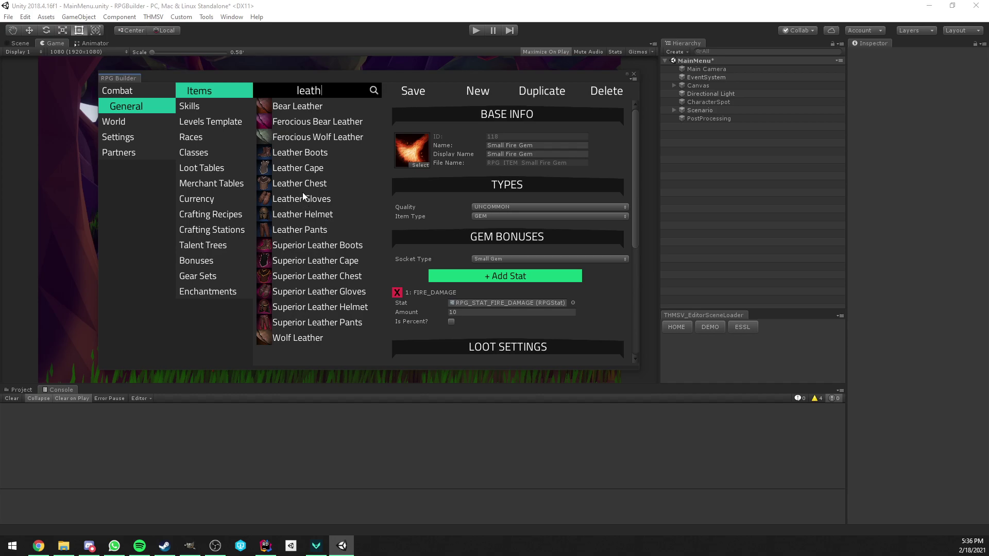
pyautogui.click(304, 183)
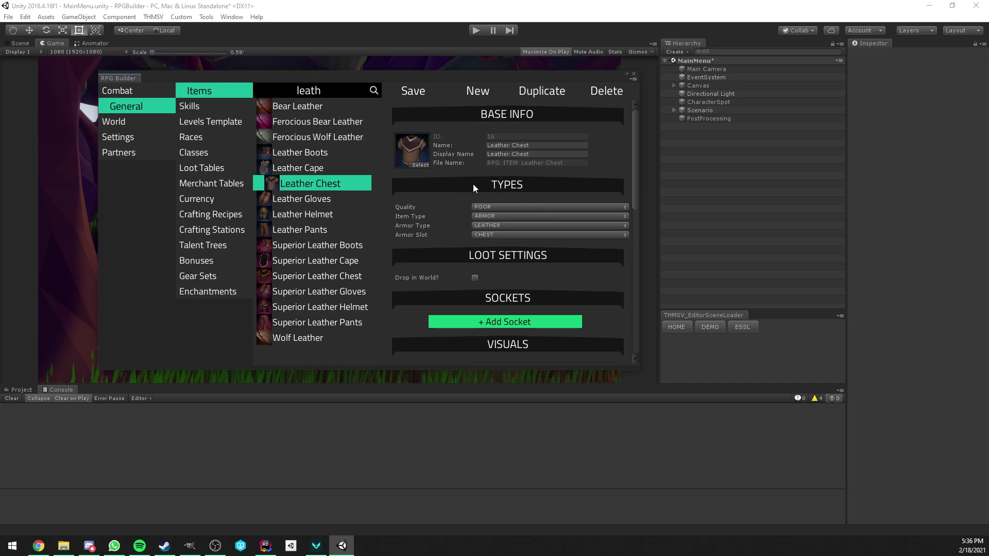
pyautogui.scroll(-5, 486, 185)
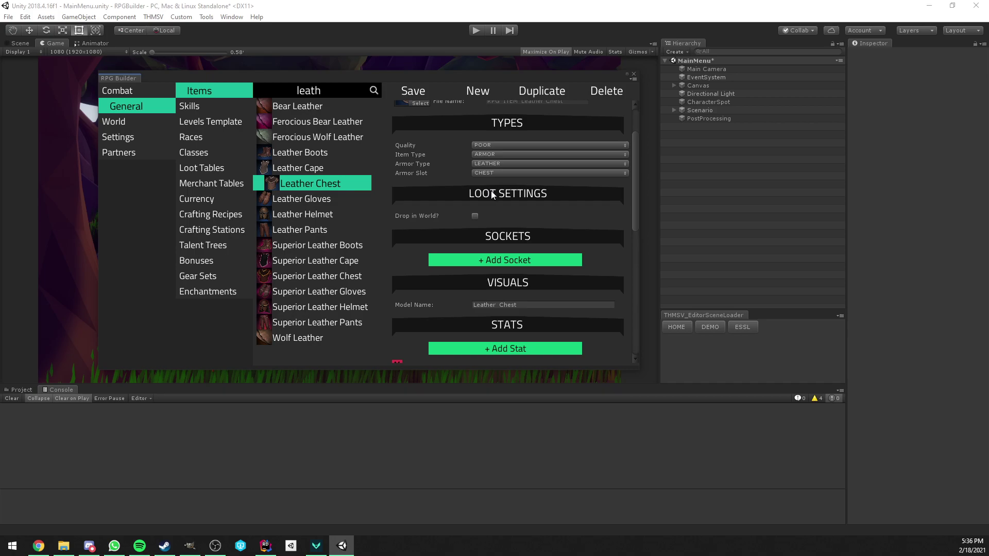
pyautogui.scroll(5, 478, 194)
pyautogui.scroll(-4, 478, 193)
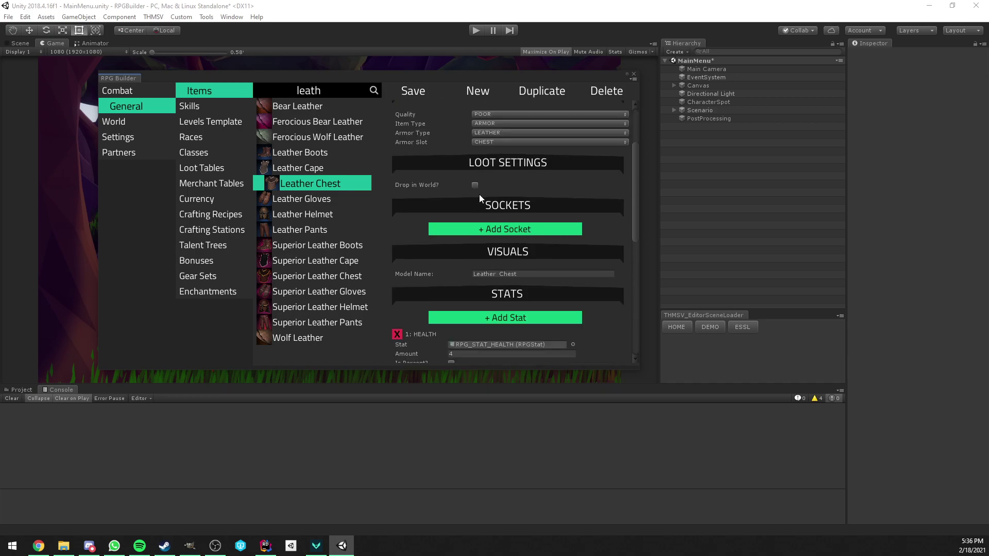
pyautogui.scroll(4, 482, 198)
pyautogui.scroll(-3, 503, 200)
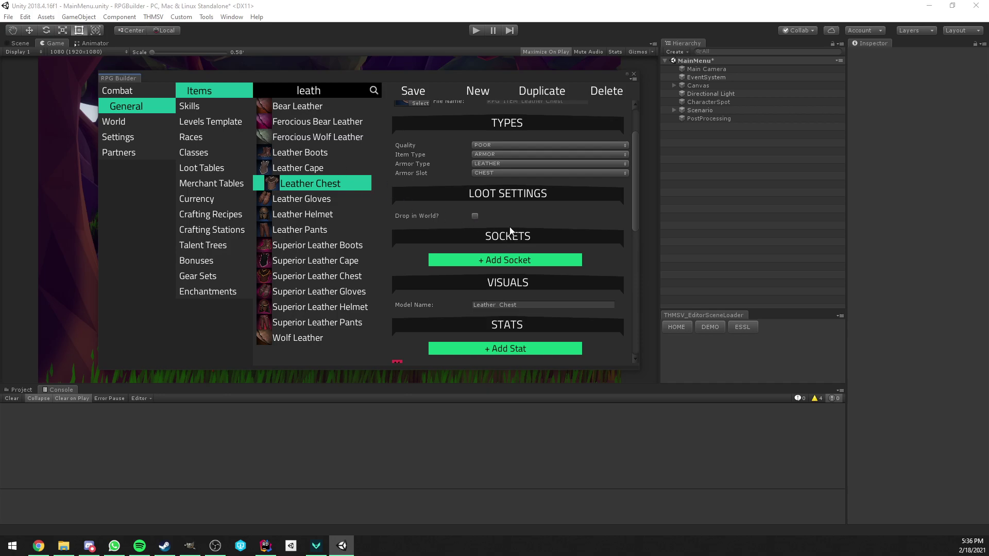
# Add five sockets to the Leather Chest item and remove four of them, leaving a single socket.
pyautogui.scroll(-2, 466, 193)
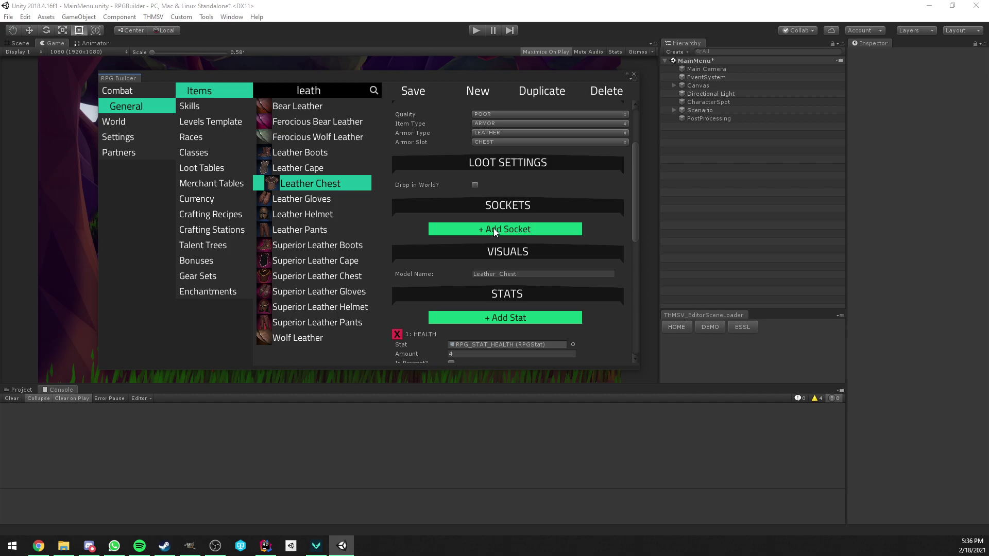
pyautogui.click(496, 232)
pyautogui.click(496, 232)
pyautogui.click(495, 232)
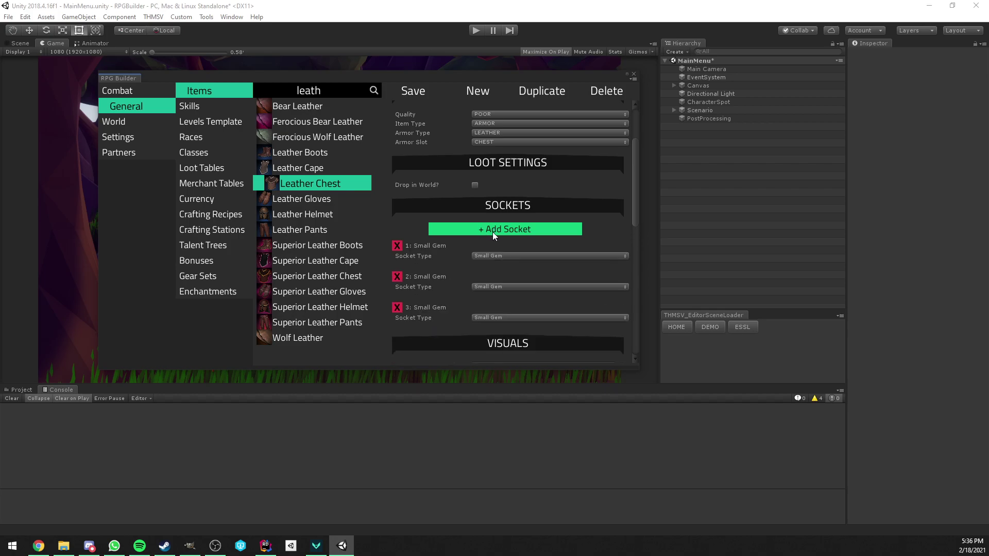
pyautogui.scroll(-4, 486, 220)
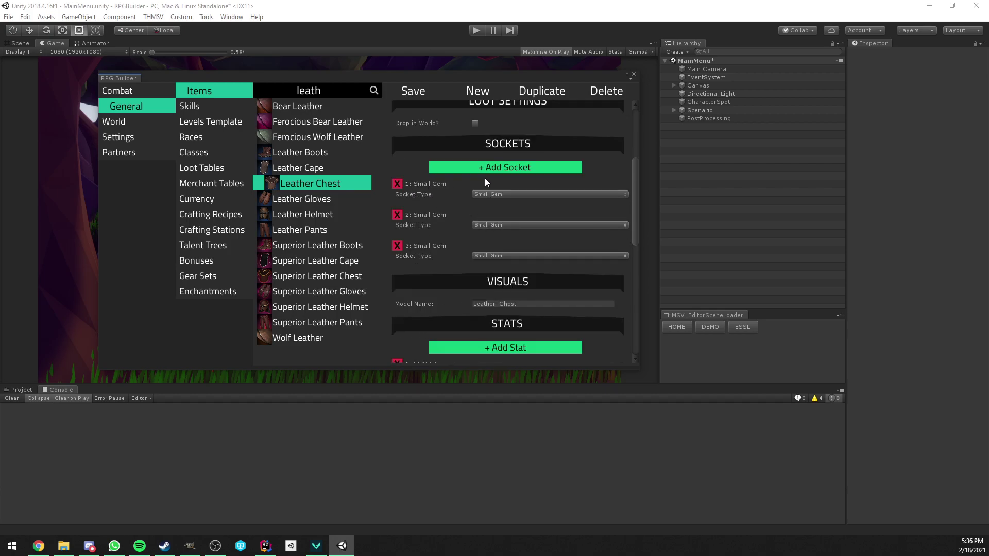
pyautogui.click(471, 170)
pyautogui.click(470, 170)
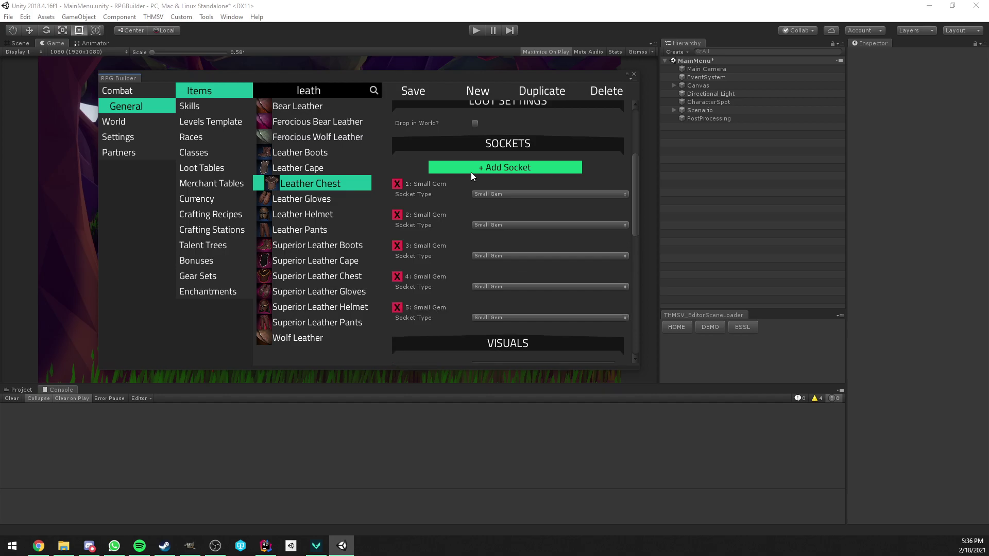
pyautogui.click(398, 215)
pyautogui.click(398, 215)
pyautogui.click(400, 217)
pyautogui.click(400, 217)
# Set the first socket's type to Small Gem and add a second socket of type Small Gem.
pyautogui.click(489, 194)
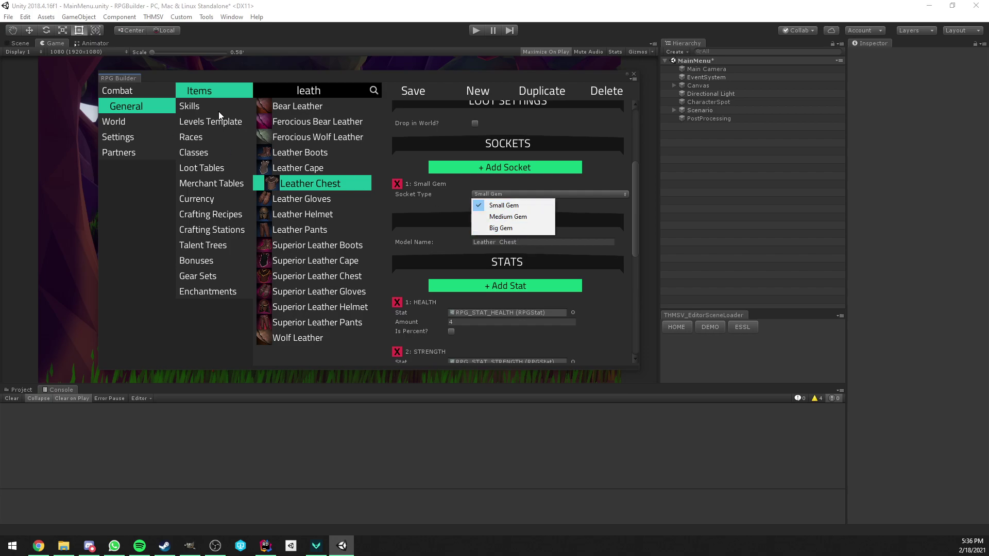
pyautogui.click(515, 205)
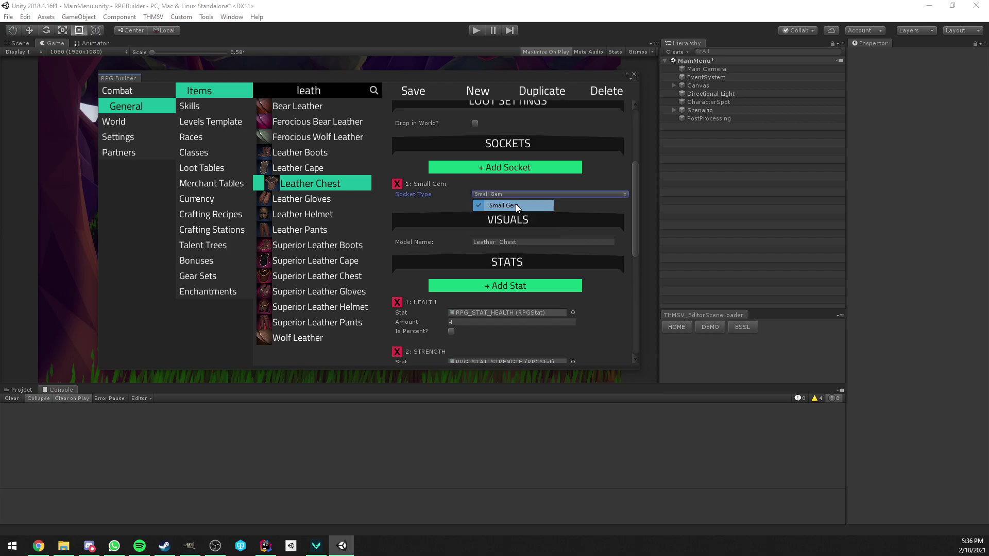
pyautogui.click(500, 168)
pyautogui.click(487, 224)
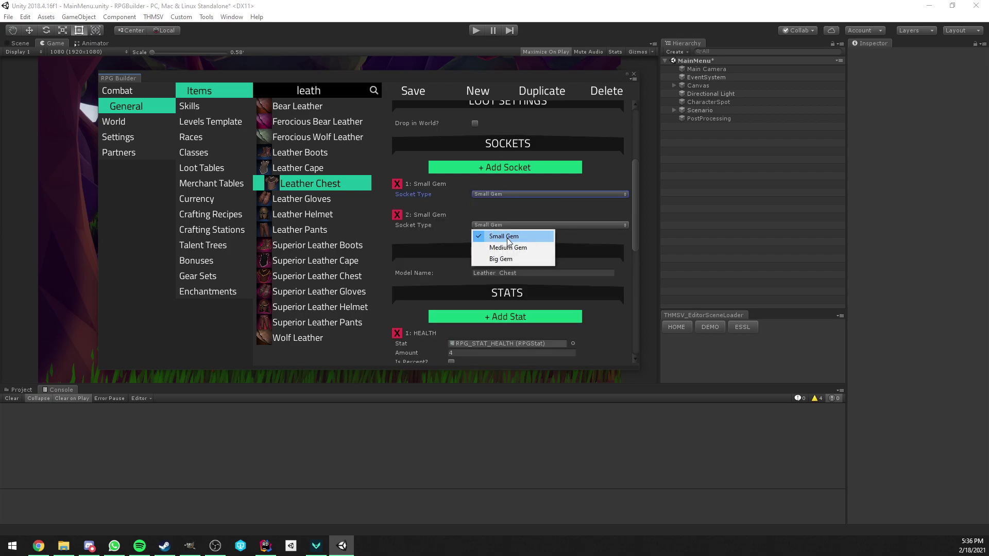
pyautogui.click(507, 238)
# Add a third socket of type Medium Gem and a fourth socket of type Big Gem.
pyautogui.click(495, 171)
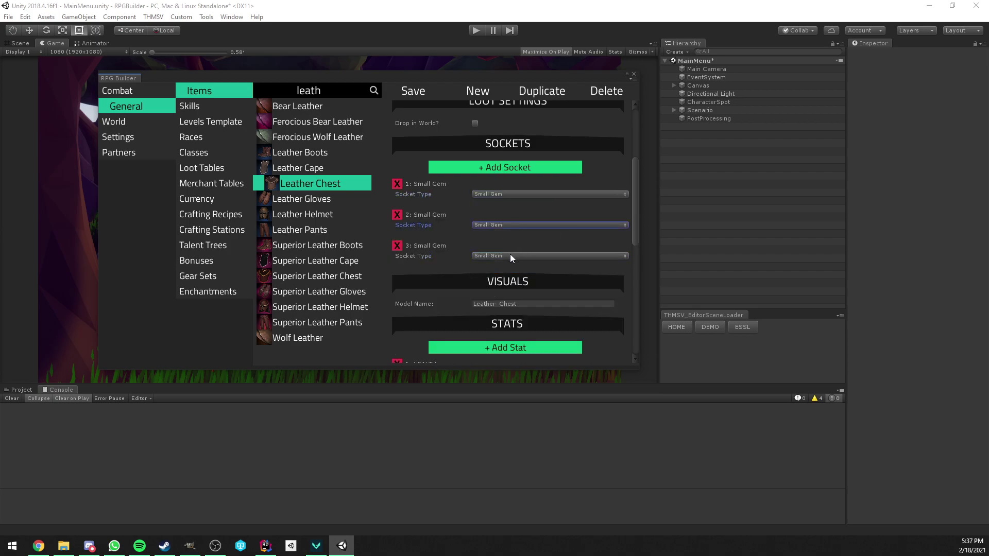
pyautogui.click(510, 255)
pyautogui.click(502, 276)
pyautogui.click(489, 169)
pyautogui.click(492, 285)
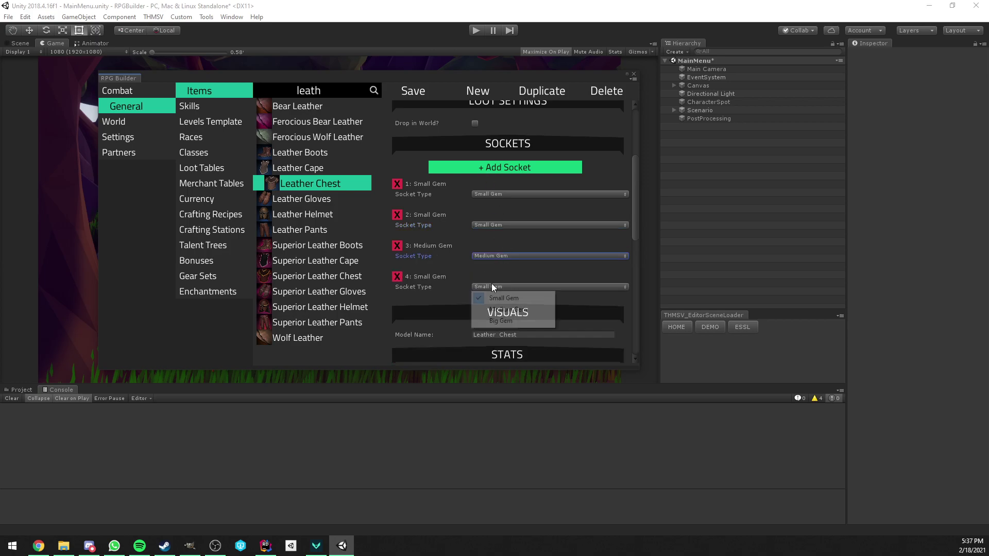
pyautogui.click(520, 320)
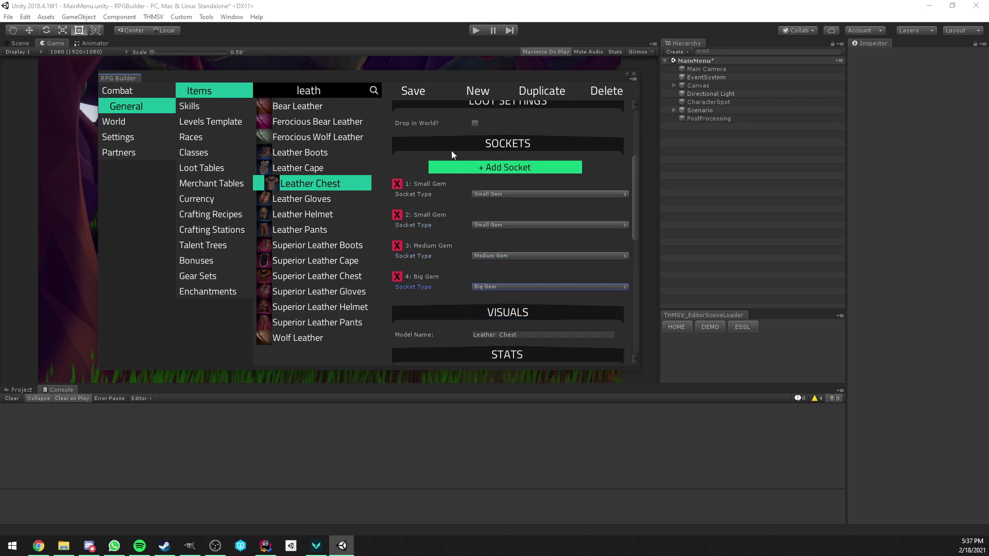
# Save the Leather Chest item, close the RPG Builder window and run the game.
pyautogui.click(414, 91)
pyautogui.click(425, 90)
pyautogui.click(633, 74)
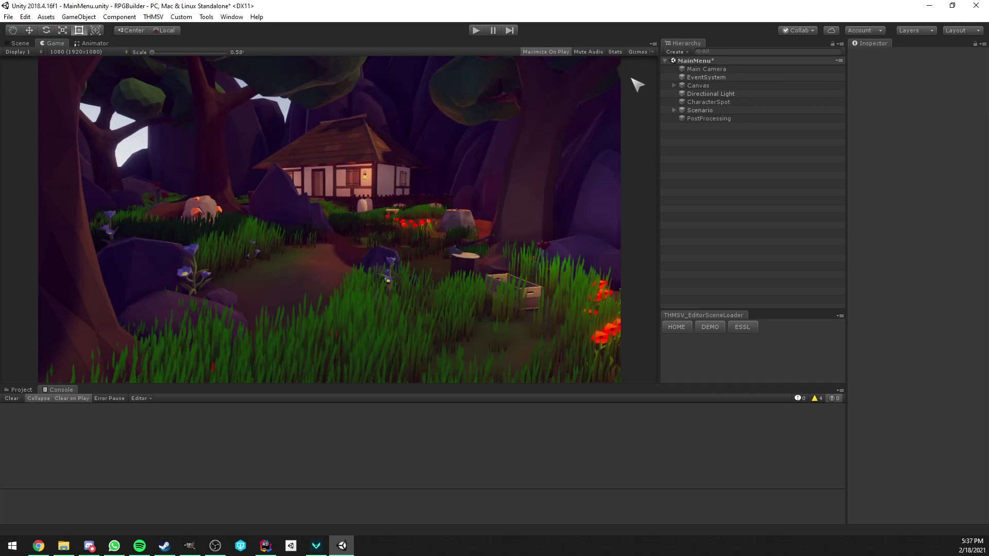
pyautogui.click(475, 31)
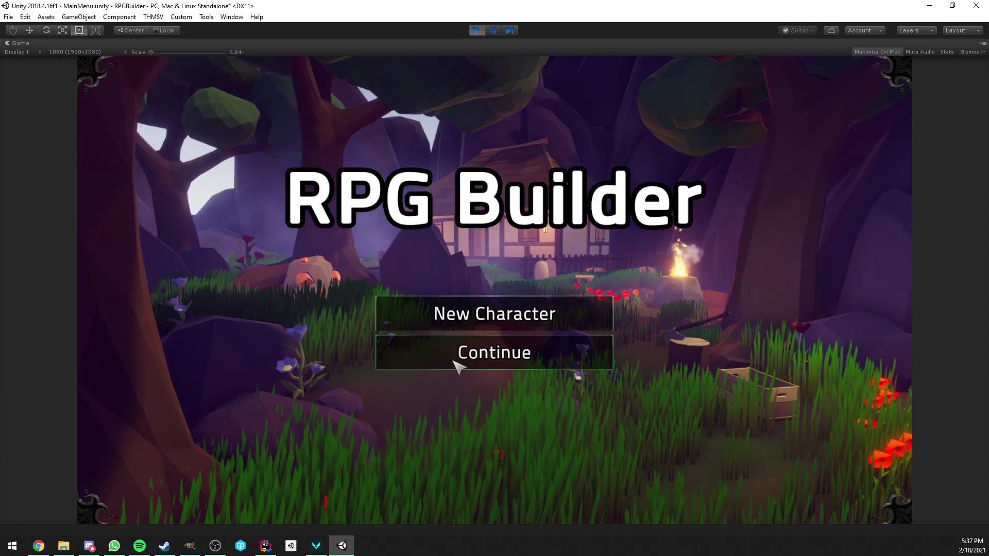
# Create a new male Human Warrior, enter the character's name and start playing.
pyautogui.click(458, 367)
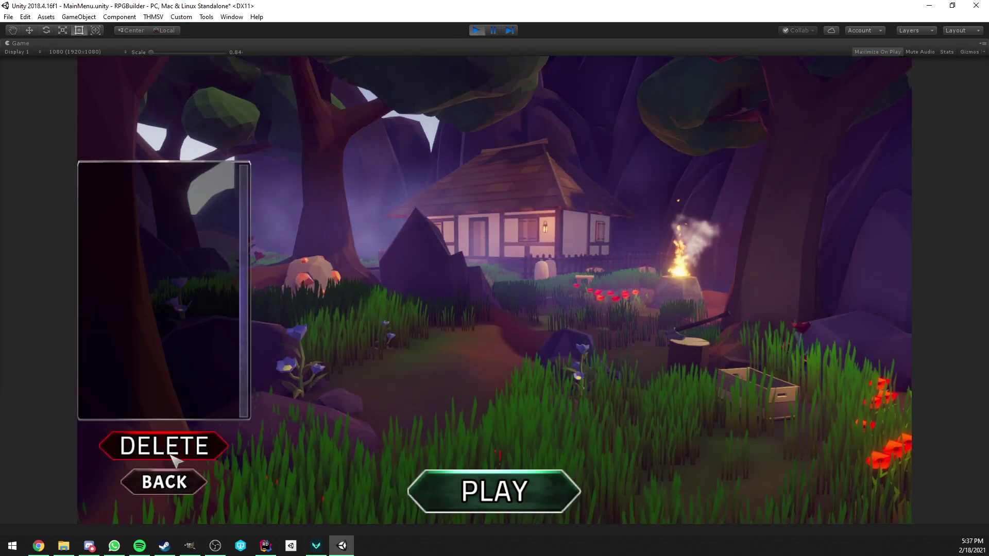
pyautogui.click(166, 481)
pyautogui.click(484, 314)
pyautogui.click(473, 162)
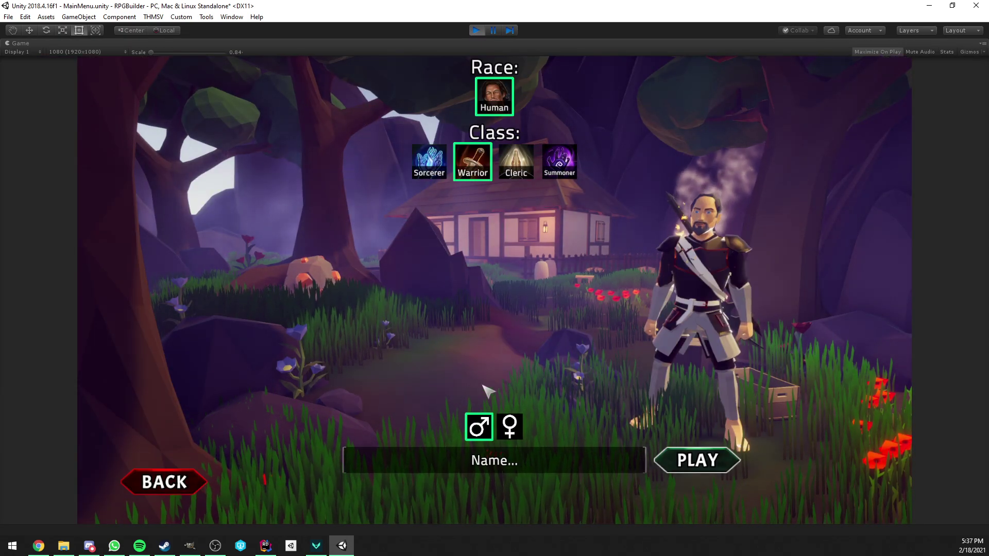
pyautogui.click(480, 461)
pyautogui.write('Thmsv')
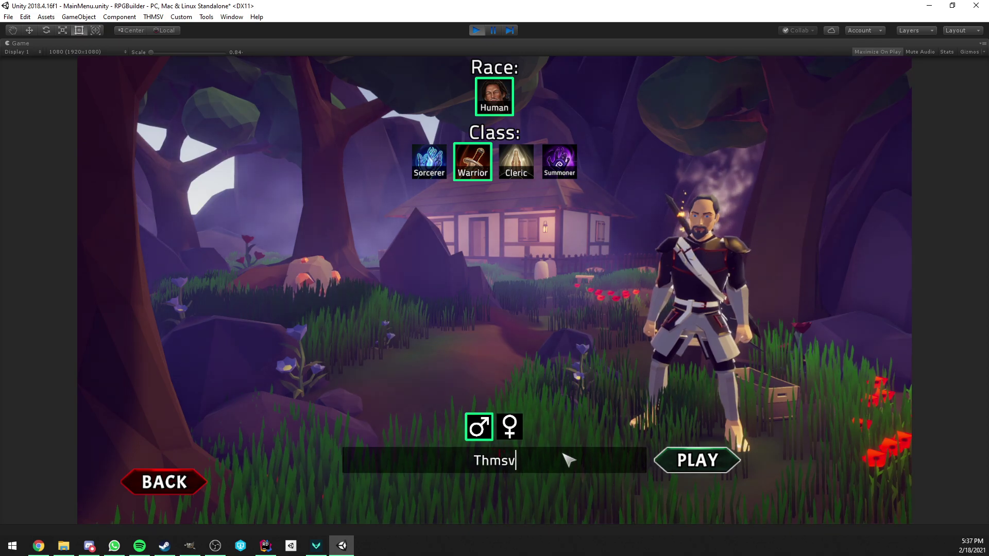
pyautogui.click(697, 459)
# Unequip the Leather Pants, Basic Axe and Leather Chest, and inspect their details in the inventory.
pyautogui.press('c')
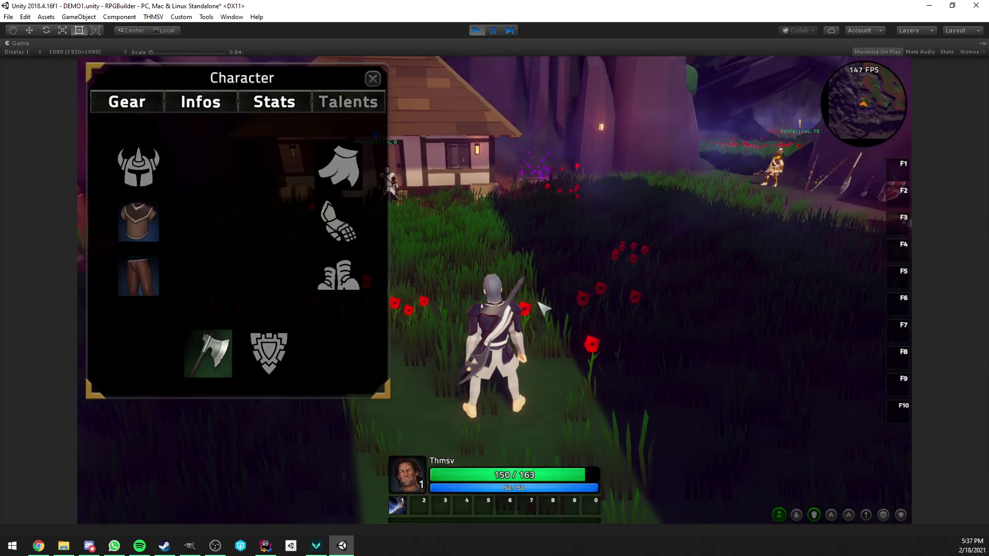
pyautogui.press('i')
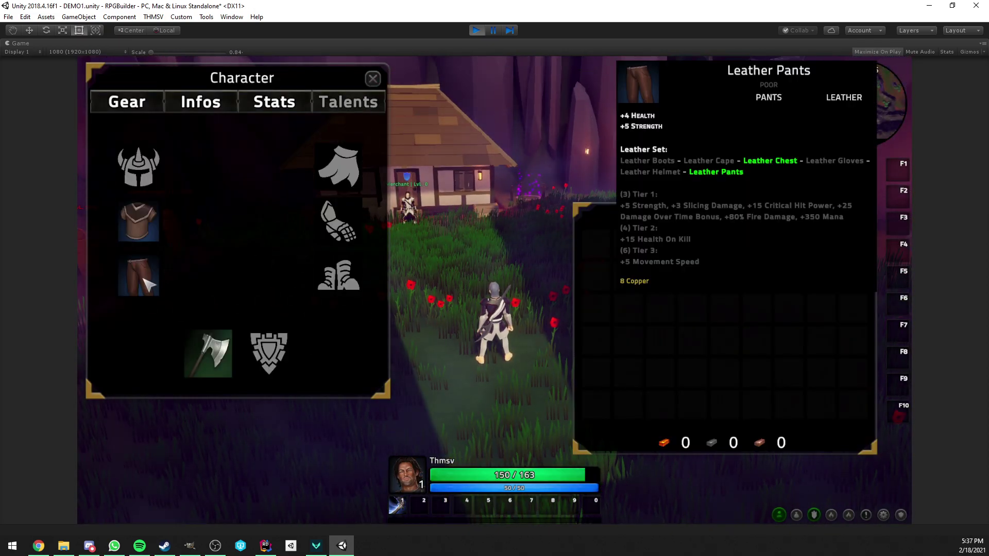
pyautogui.rightClick(154, 273)
pyautogui.rightClick(208, 353)
pyautogui.rightClick(138, 222)
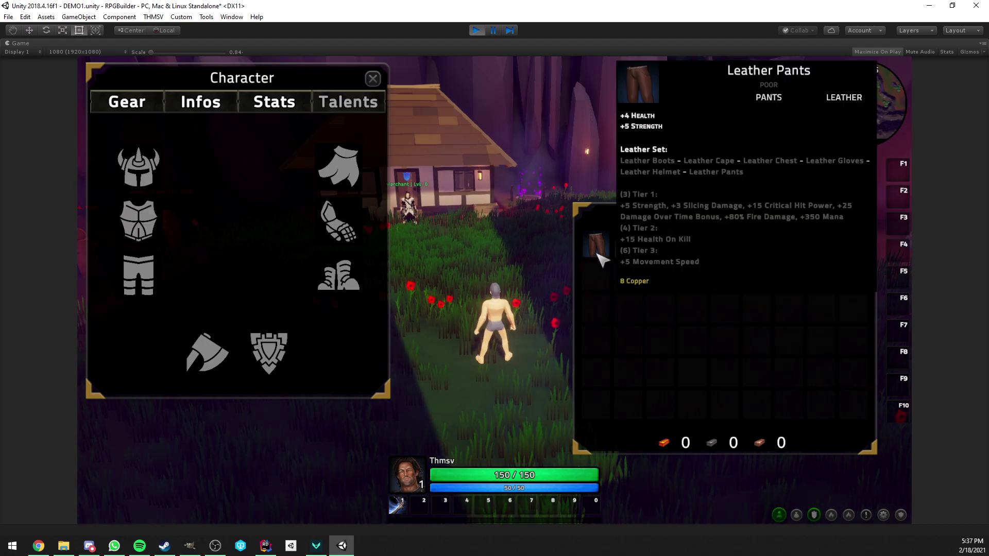
pyautogui.moveTo(630, 248)
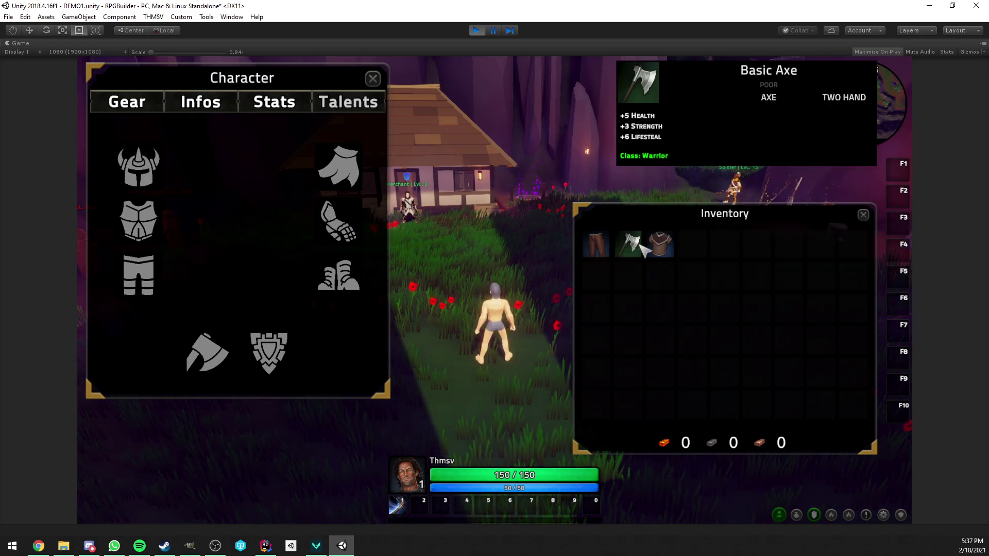
pyautogui.moveTo(671, 249)
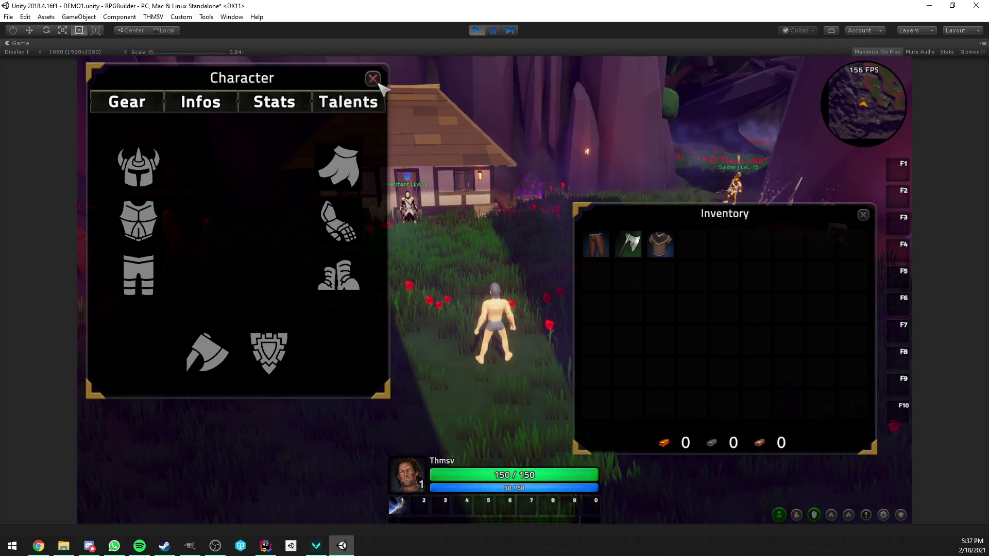
# Search the developer item list for "gem" and add Small Fire Gem and Small Shadow Gem to the inventory.
pyautogui.click(373, 78)
pyautogui.click(884, 515)
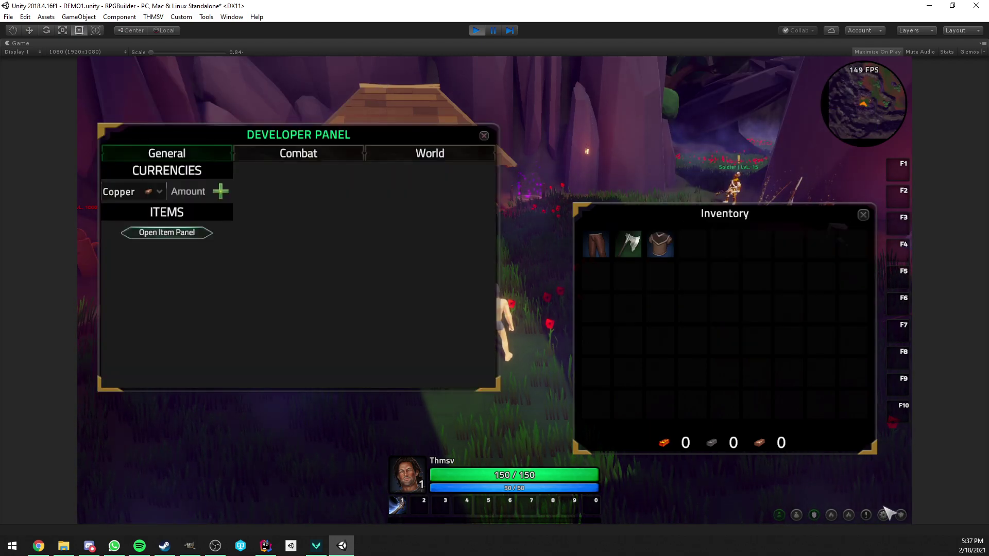
pyautogui.click(193, 235)
pyautogui.click(326, 188)
pyautogui.write('gem')
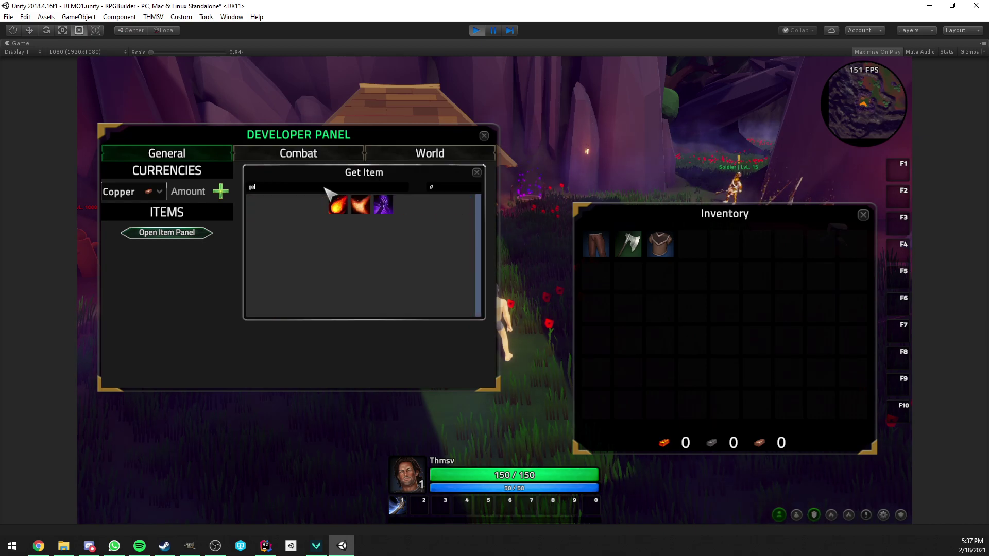
pyautogui.click(349, 205)
pyautogui.click(372, 205)
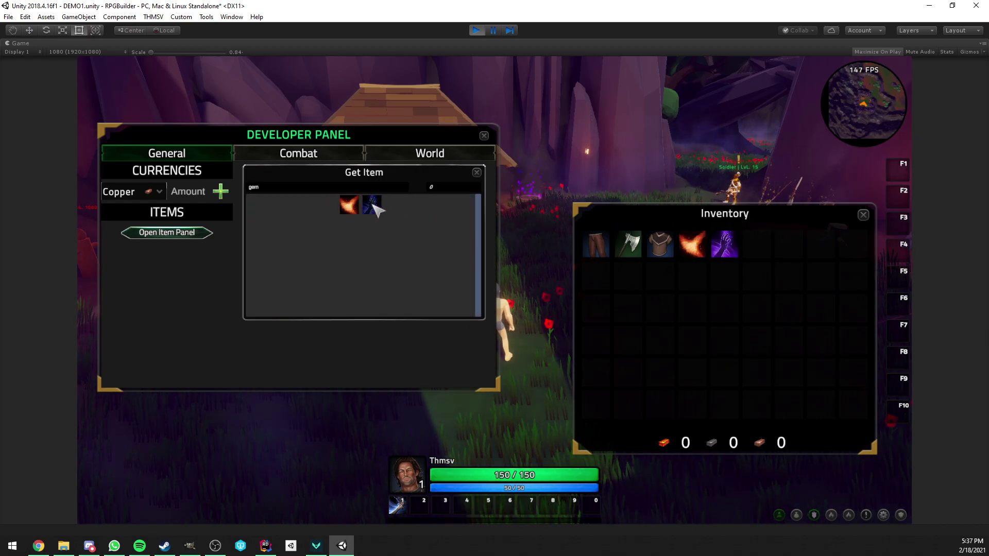
pyautogui.click(484, 136)
# Open the socketing interface, compare the Leather Chest with the Leather Pants, and leave the Leather Chest loaded for socketing.
pyautogui.click(848, 514)
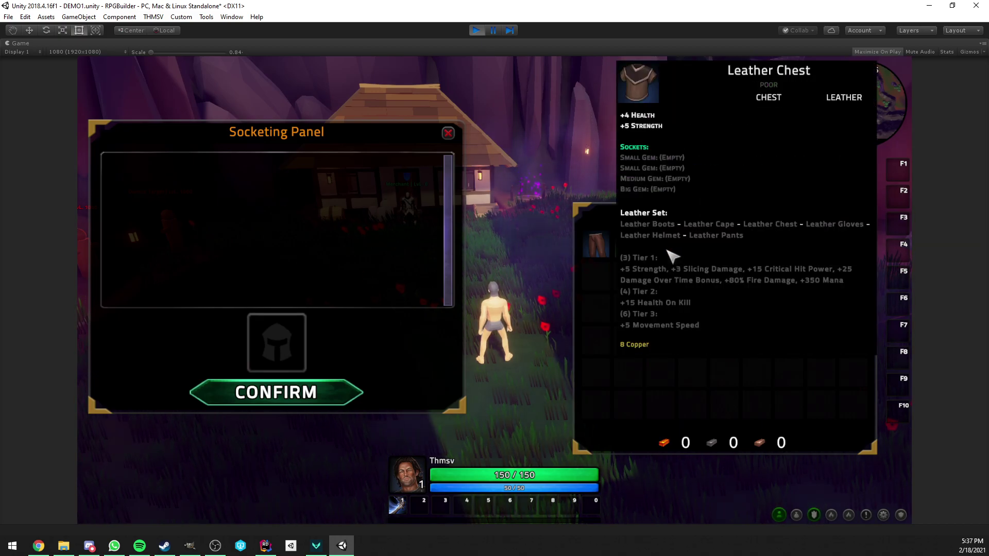
pyautogui.moveTo(662, 254); pyautogui.dragTo(290, 350)
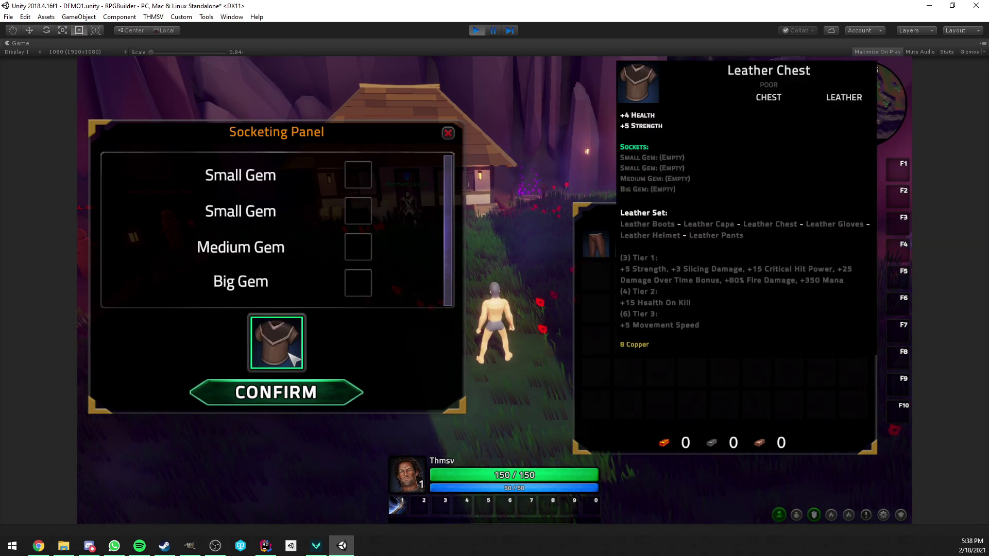
pyautogui.moveTo(596, 245); pyautogui.dragTo(277, 343)
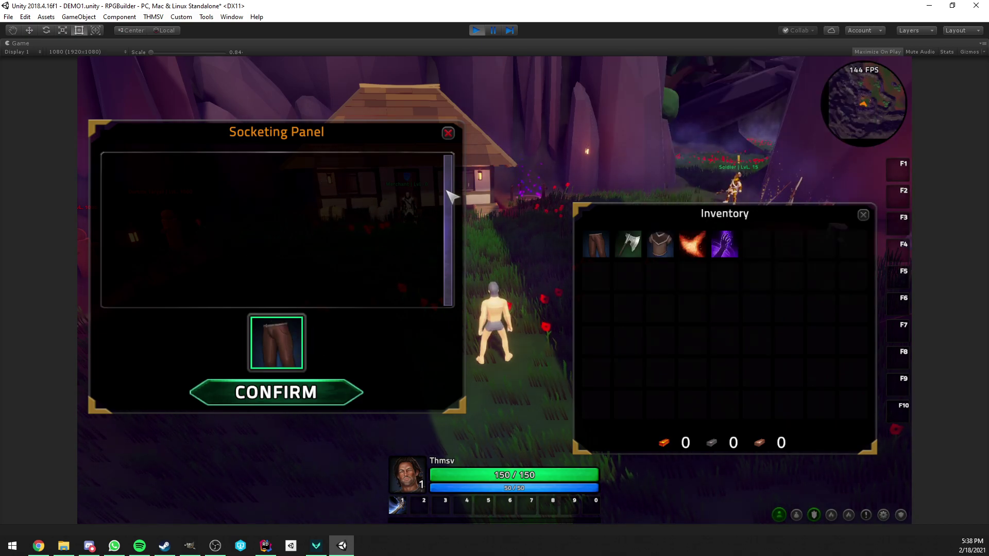
pyautogui.rightClick(665, 253)
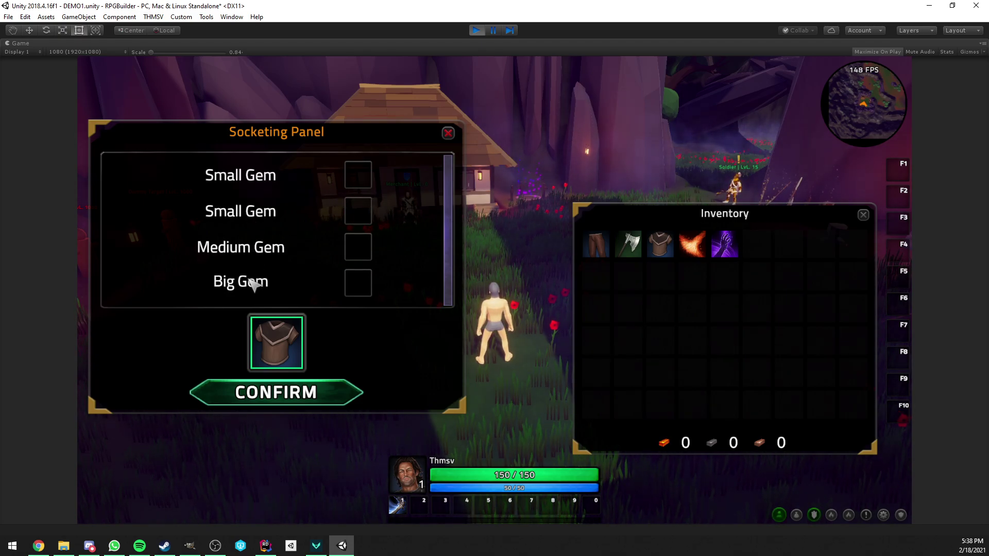
# Try to slot the Small Fire Gem into the Big Gem and Medium Gem sockets.
pyautogui.moveTo(704, 251)
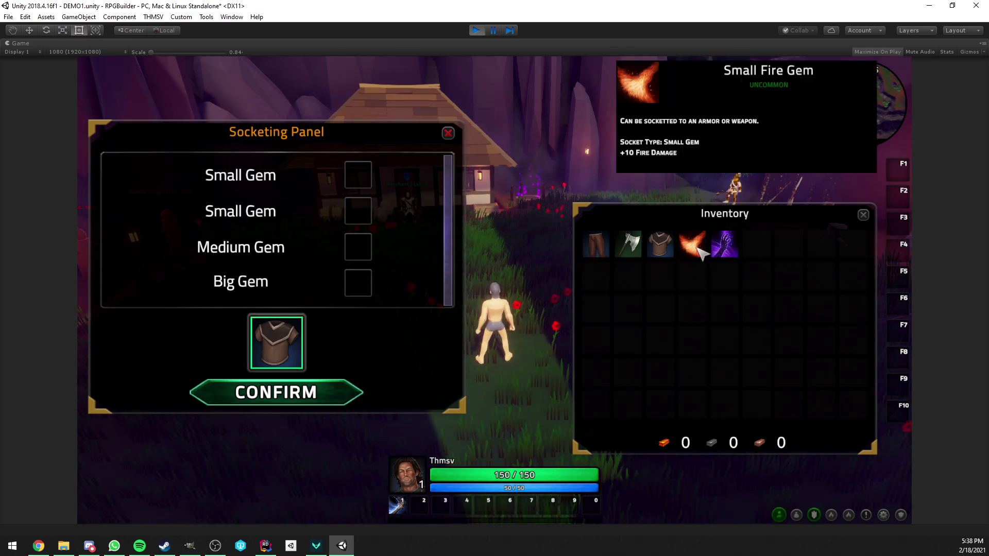
pyautogui.moveTo(694, 248); pyautogui.dragTo(363, 291)
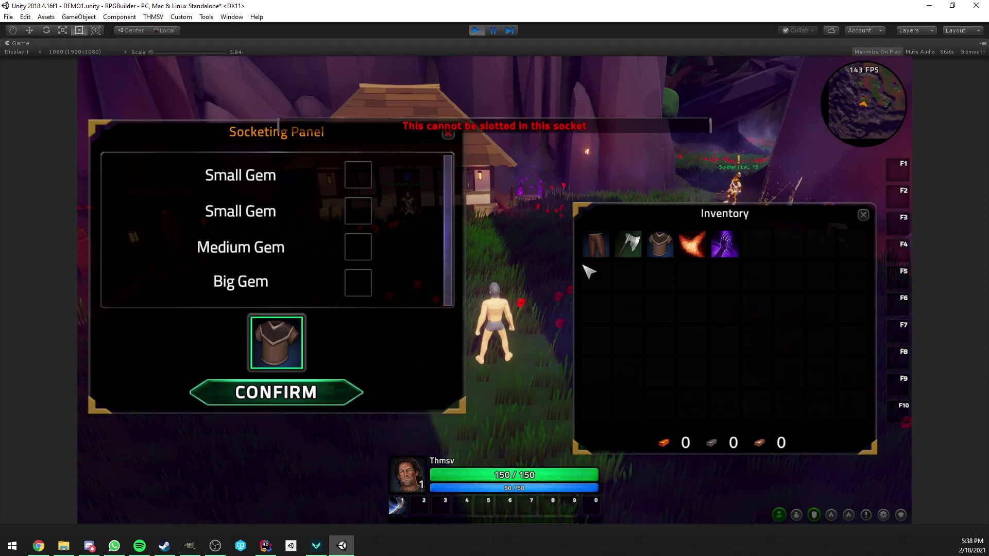
pyautogui.moveTo(690, 248); pyautogui.dragTo(360, 249)
# Slot the Small Fire Gem and Small Shadow Gem into the two Small Gem sockets and confirm the socketing.
pyautogui.moveTo(690, 253)
pyautogui.moveTo(690, 252); pyautogui.dragTo(359, 176)
pyautogui.moveTo(725, 252)
pyautogui.moveTo(727, 255); pyautogui.dragTo(368, 211)
pyautogui.moveTo(368, 181)
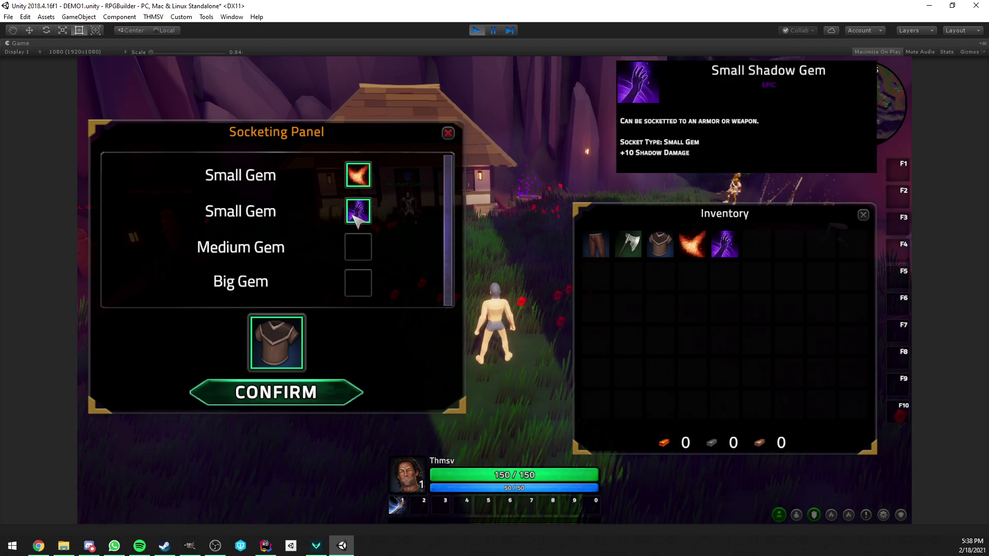
pyautogui.click(304, 398)
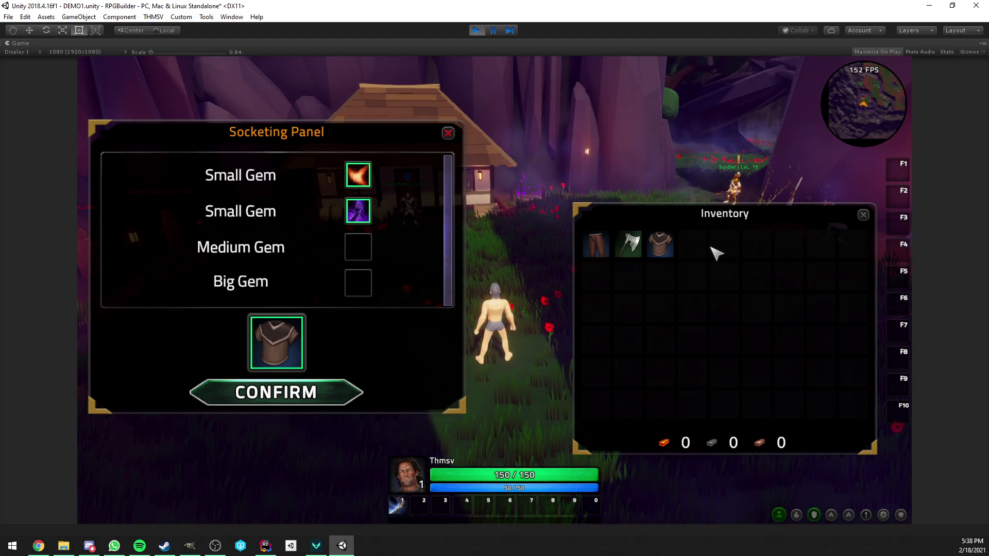
# Check the socketed Leather Chest's details, equip it and open the character's gear overview.
pyautogui.moveTo(266, 346)
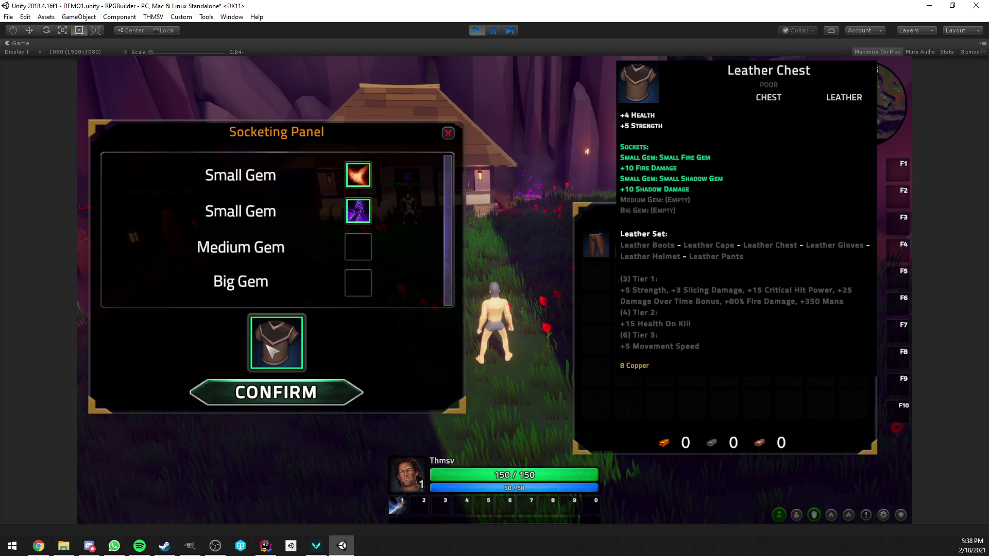
pyautogui.click(448, 133)
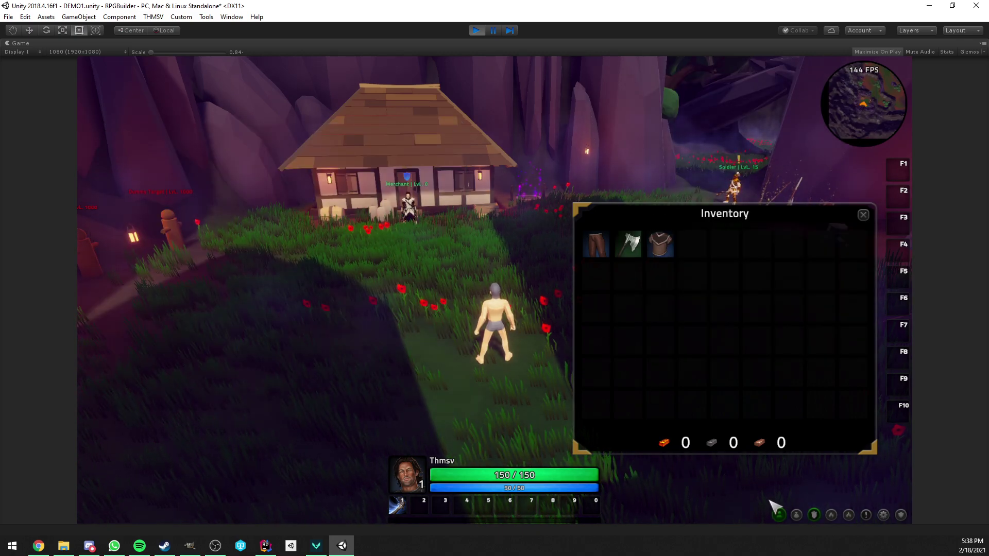
pyautogui.rightClick(664, 247)
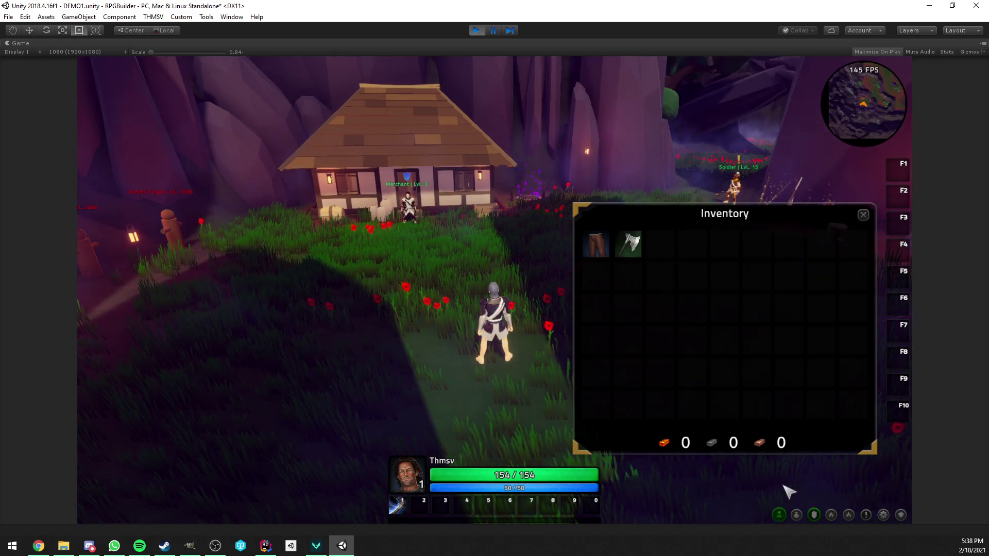
pyautogui.click(780, 516)
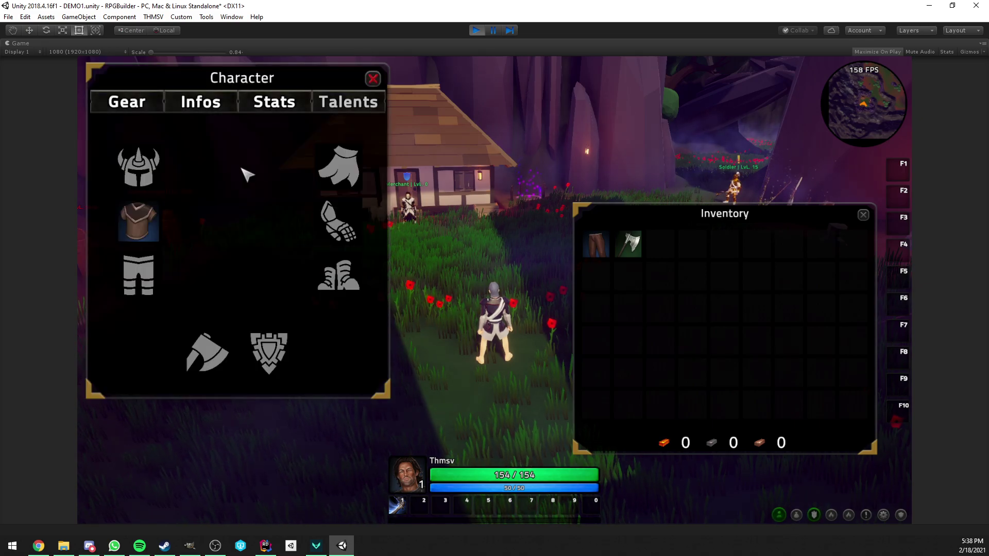
# Check the equipped Leather Chest's socket bonuses and the character's Fire Damage and Shadow Damage stats.
pyautogui.moveTo(155, 221)
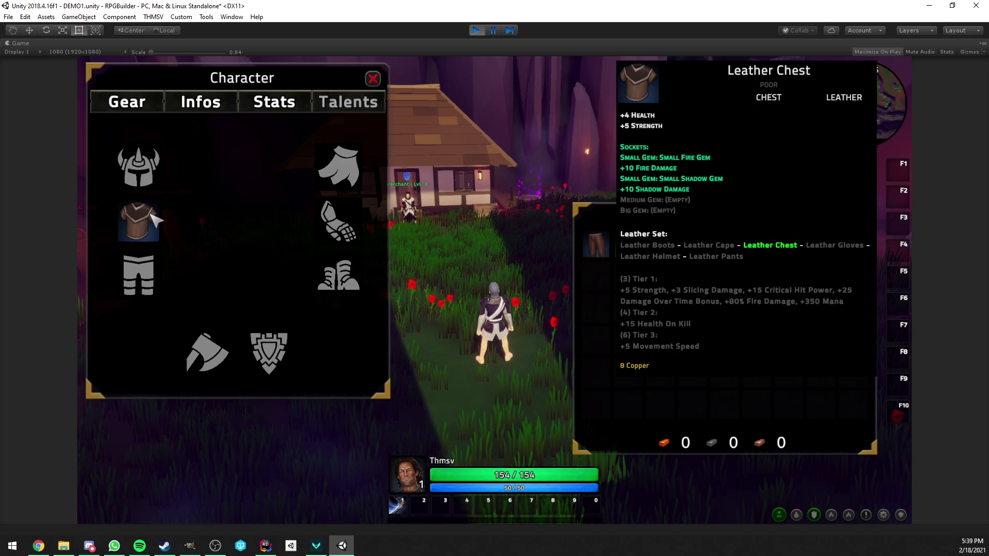
pyautogui.click(270, 103)
pyautogui.moveTo(387, 166); pyautogui.dragTo(402, 310)
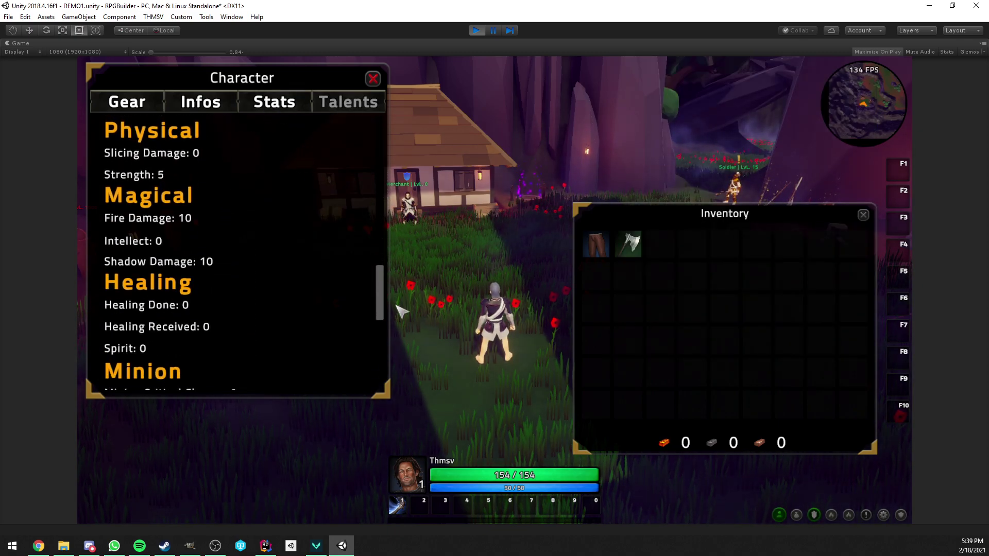
pyautogui.moveTo(199, 222)
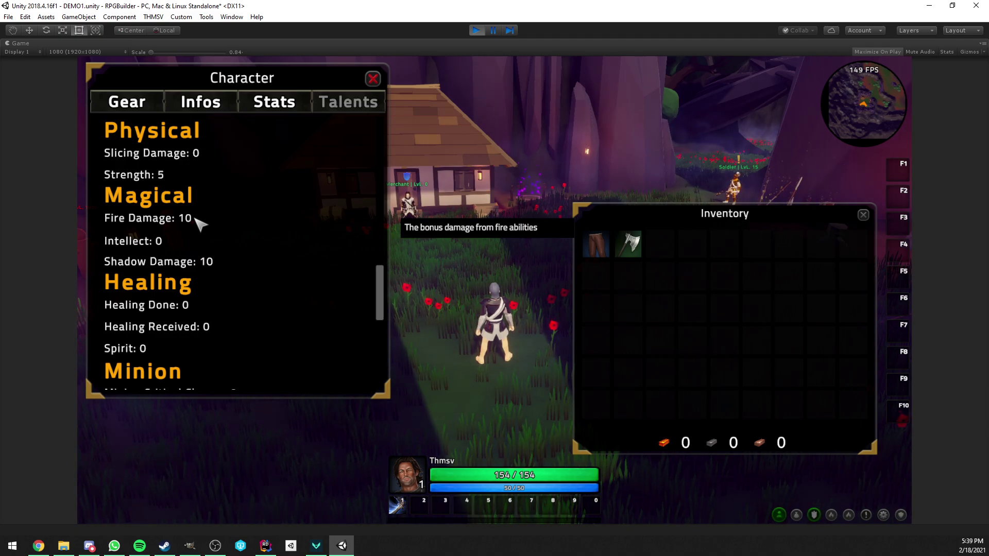
pyautogui.moveTo(213, 264)
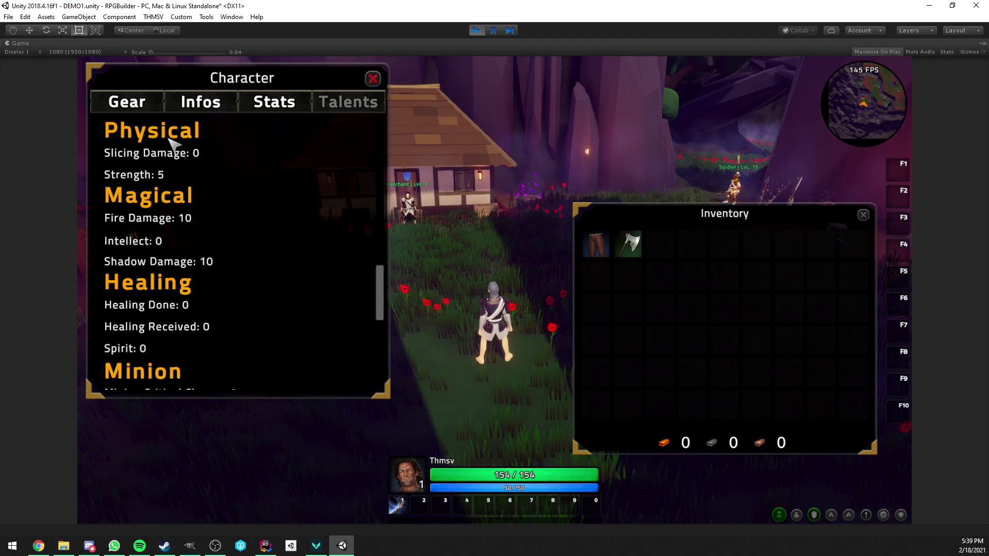
# Unequip the Leather Chest, recheck the character's magical stats, and close the character window.
pyautogui.click(140, 103)
pyautogui.rightClick(138, 214)
pyautogui.click(263, 105)
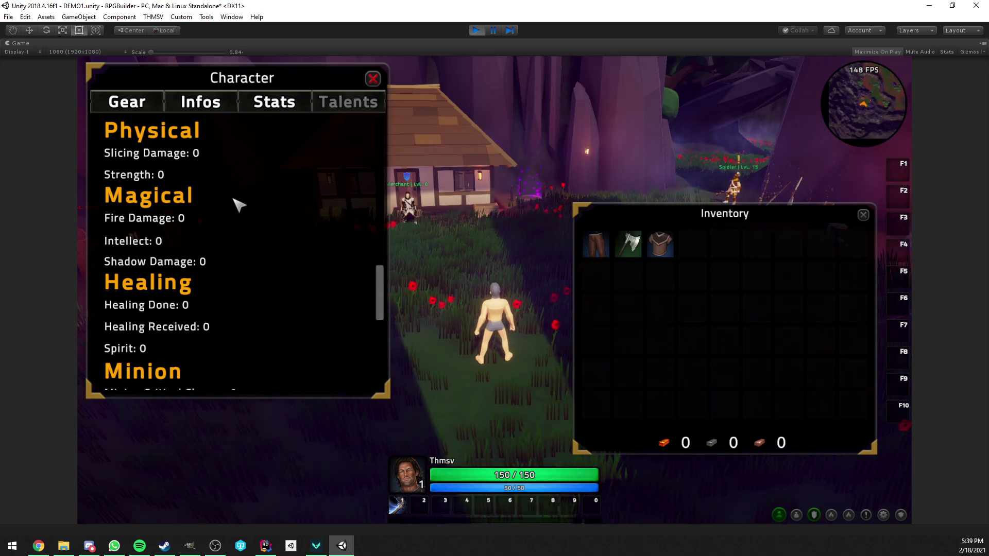
pyautogui.click(373, 78)
pyautogui.moveTo(674, 256)
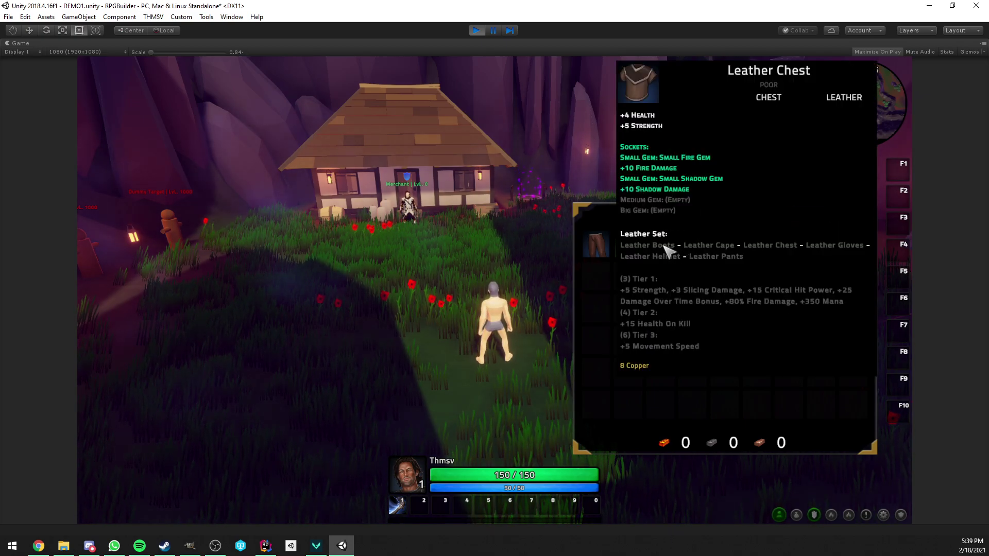
# Open the Combat stats in the RPG Builder editor, search them for "eff" and clear the search.
pyautogui.click(153, 16)
pyautogui.click(165, 27)
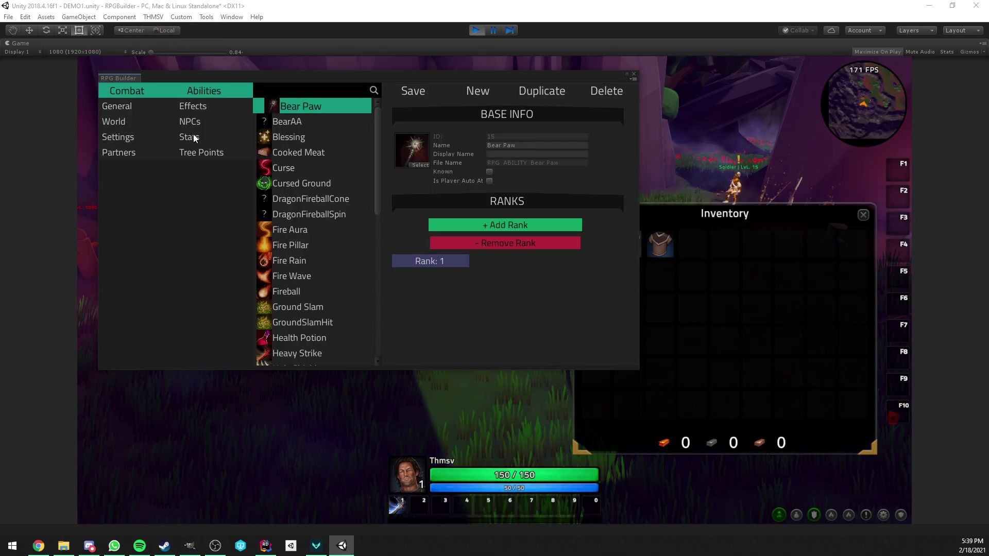
pyautogui.click(195, 137)
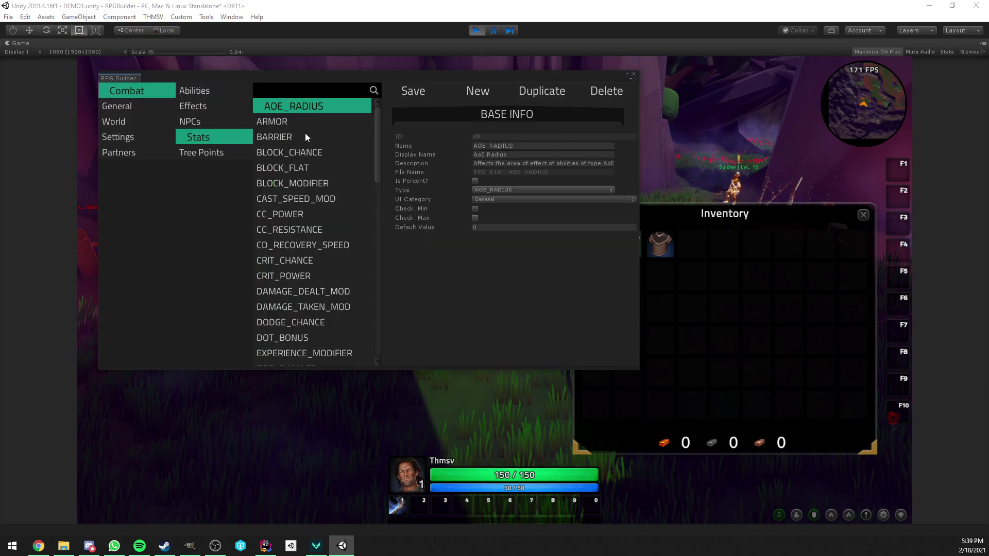
pyautogui.click(295, 92)
pyautogui.write('eff')
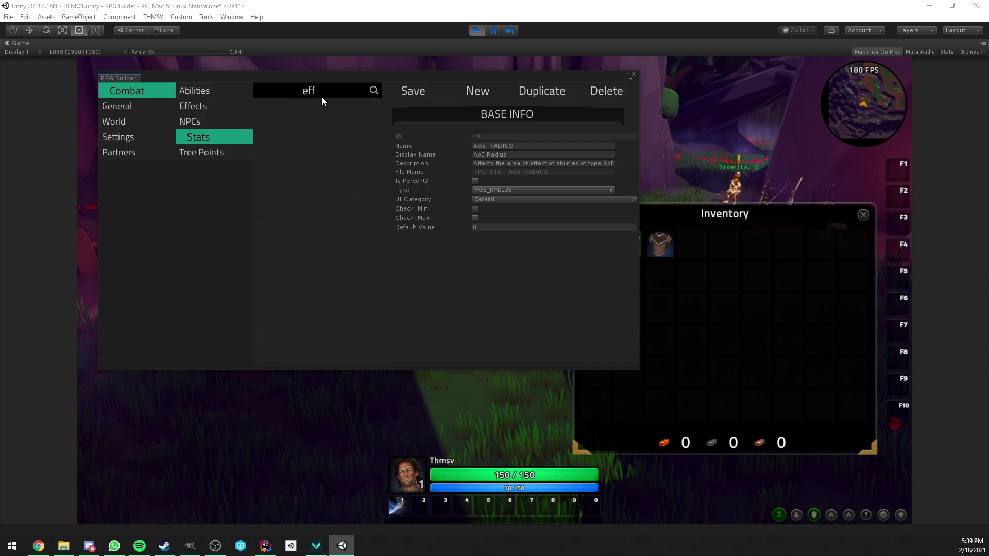
pyautogui.press('BackSpace')
pyautogui.press('BackSpace')
pyautogui.press('BackSpace')
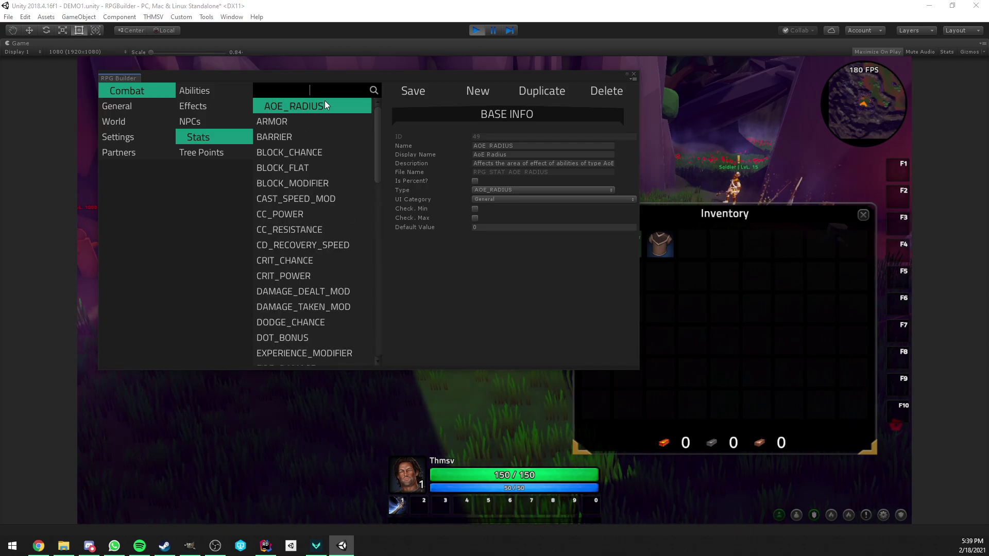
# Create a new stat of type EFFECT_TRIGGER and add one effect entry to it.
pyautogui.click(482, 92)
pyautogui.click(507, 190)
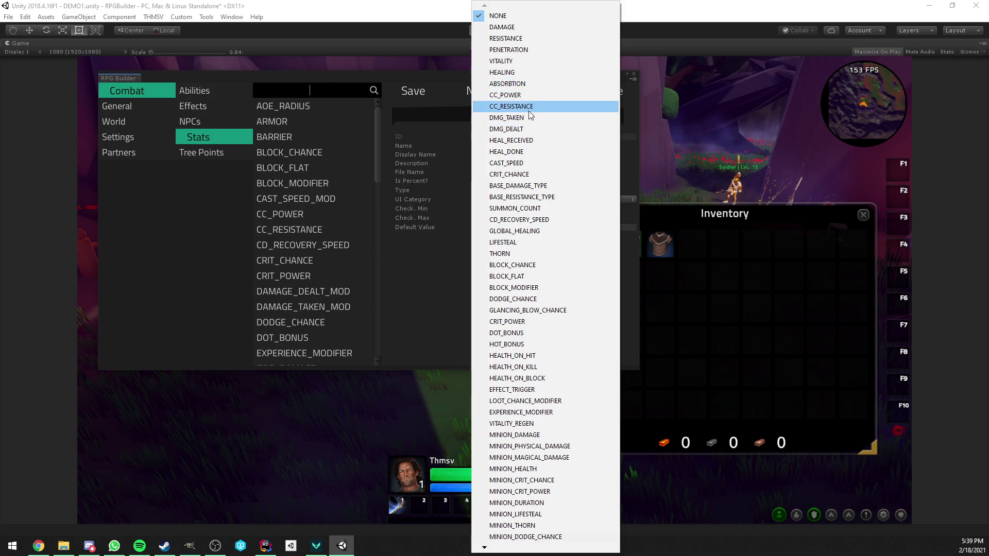
pyautogui.moveTo(536, 550)
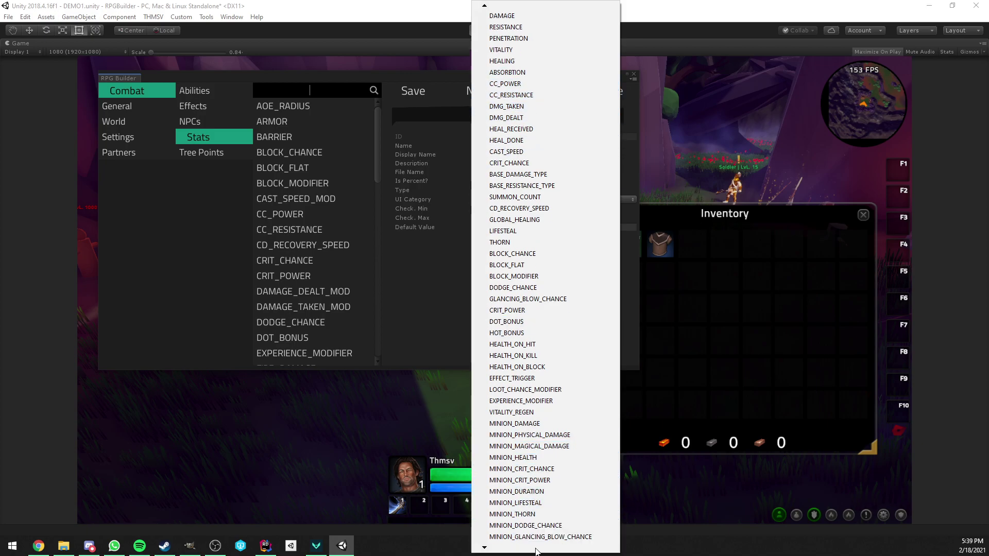
pyautogui.click(520, 379)
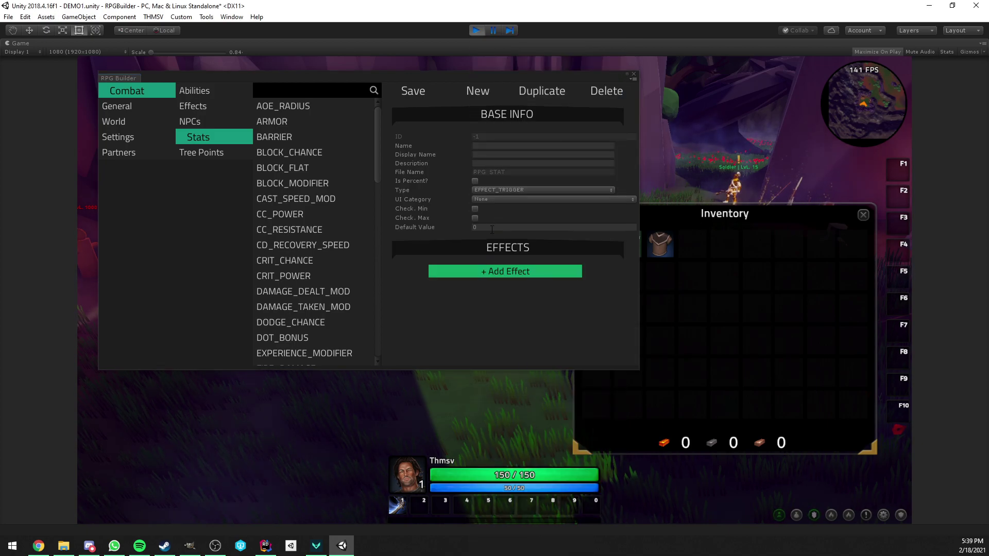
pyautogui.click(499, 271)
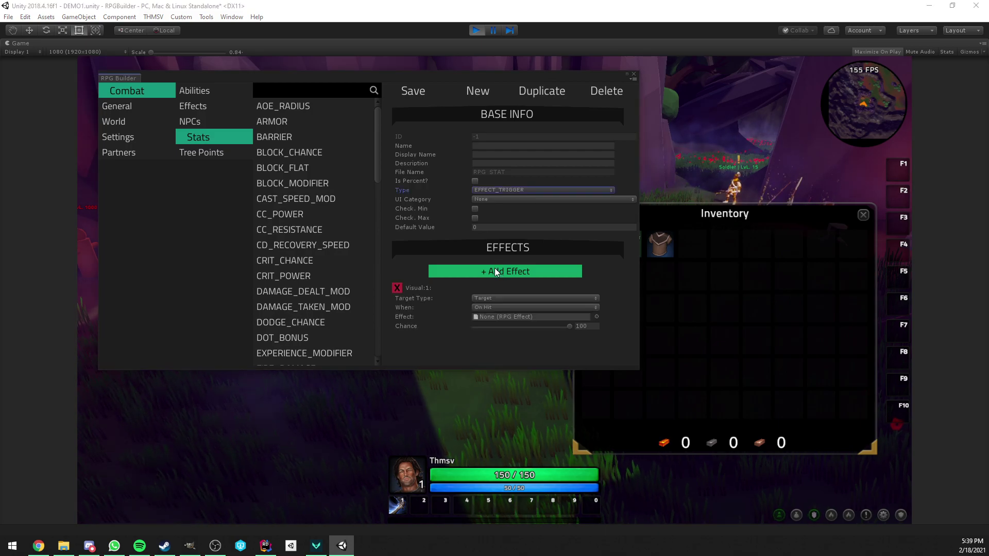
# Add several more effect entries to the stat and remove them until a single entry is left.
pyautogui.click(493, 274)
pyautogui.scroll(-1, 516, 279)
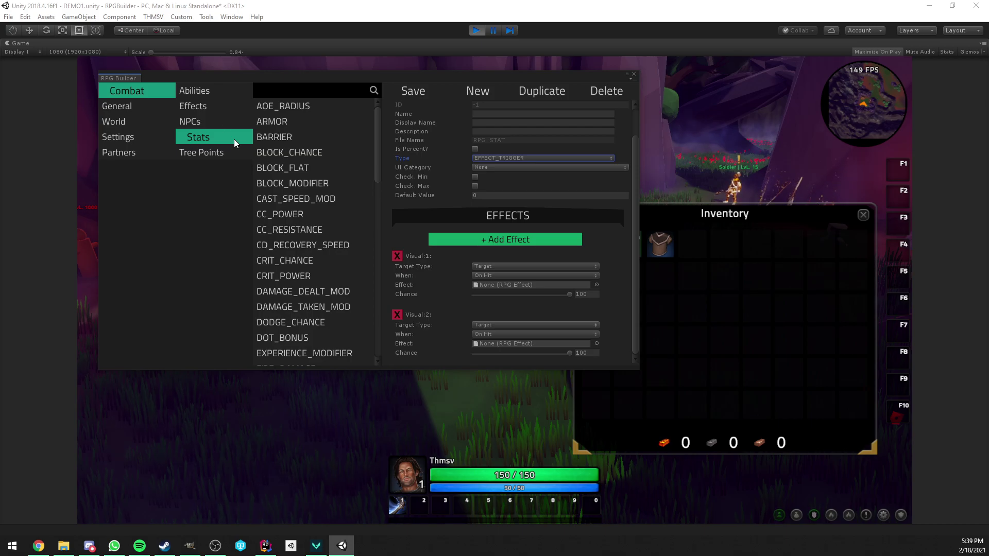
pyautogui.click(477, 239)
pyautogui.click(477, 239)
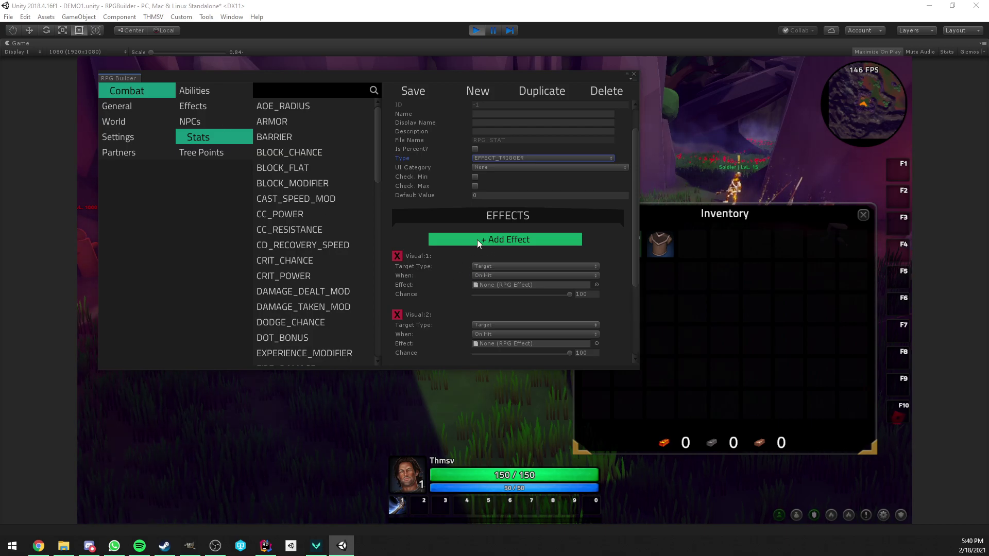
pyautogui.scroll(-3, 477, 240)
pyautogui.click(399, 256)
pyautogui.click(399, 258)
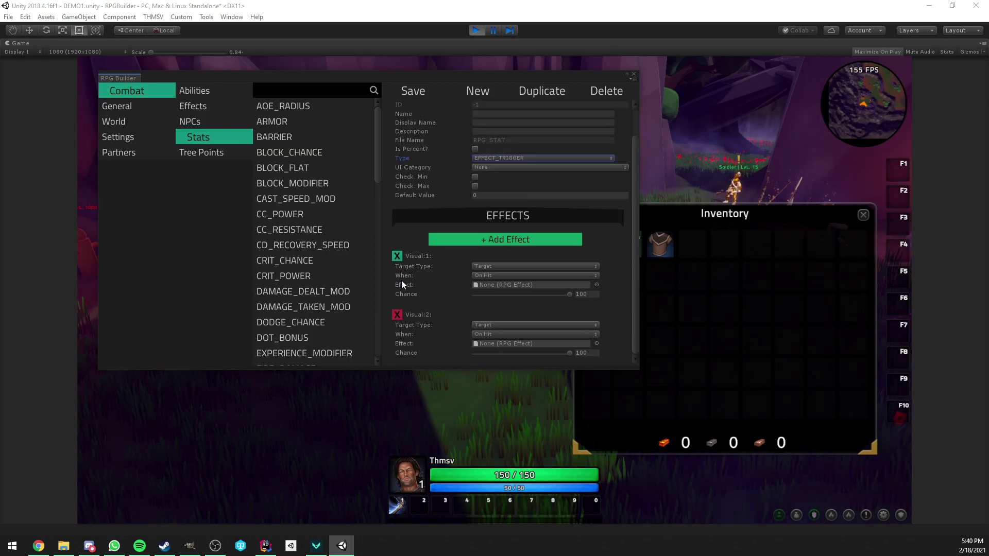
pyautogui.click(400, 311)
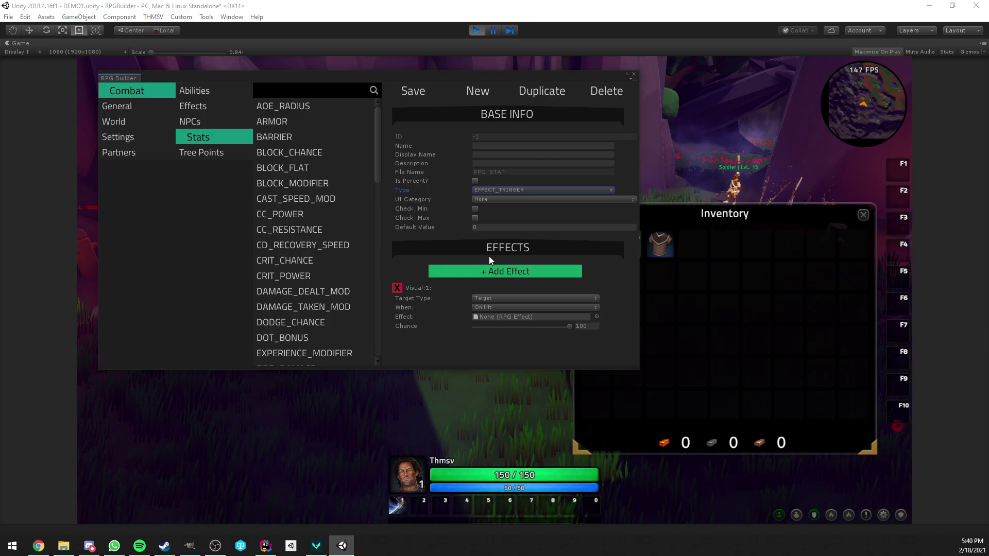
# Lower the first effect's chance to 0, restore it to 100, and add a second effect with a chance of 100.
pyautogui.moveTo(564, 328); pyautogui.dragTo(456, 321)
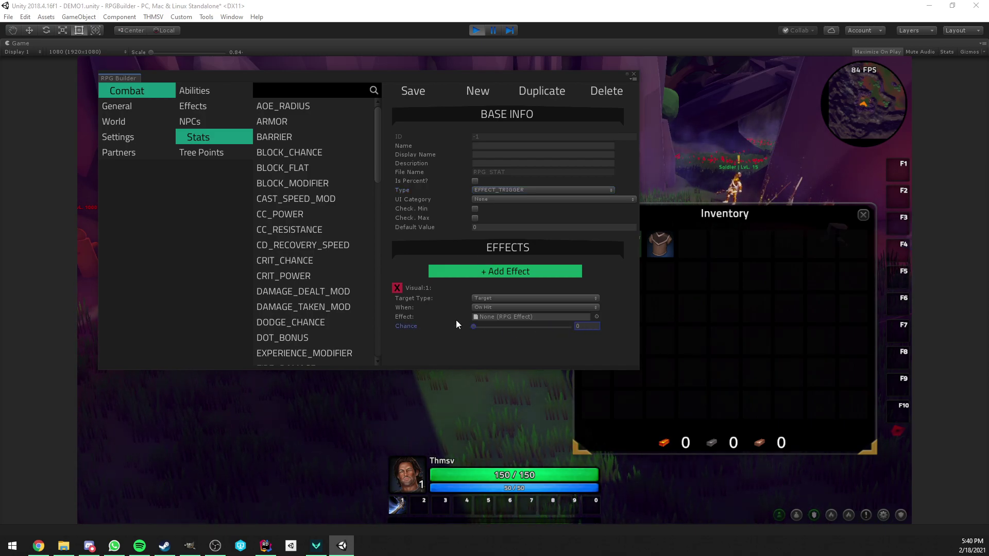
pyautogui.click(505, 271)
pyautogui.scroll(-3, 505, 272)
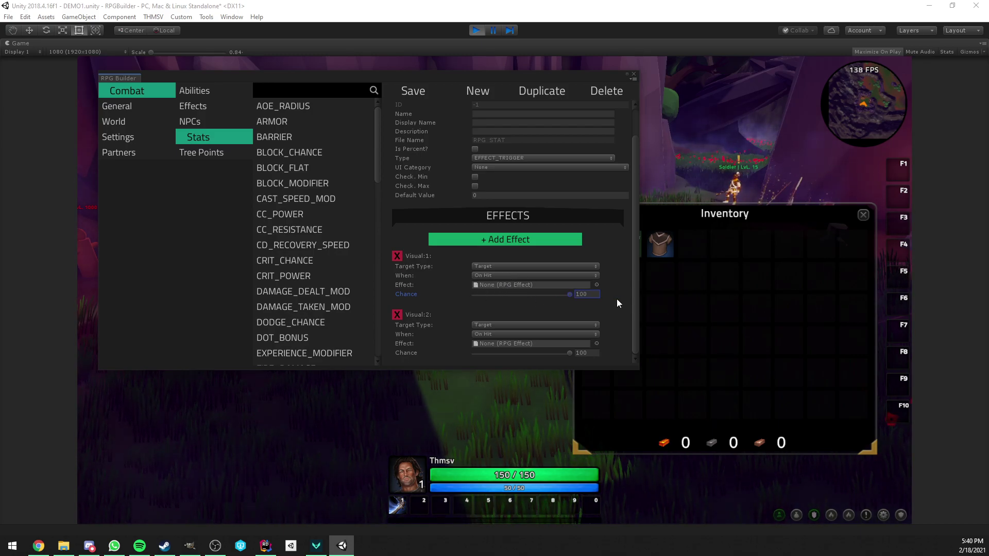
pyautogui.moveTo(548, 353); pyautogui.dragTo(625, 358)
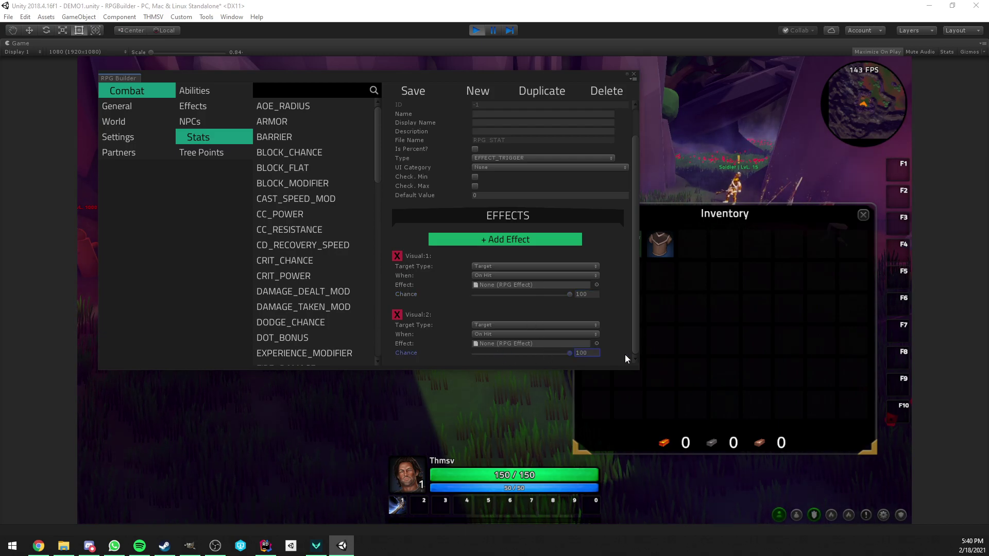
# Set the first effect to trigger On Kill and close the RPG Builder window without saving the stat.
pyautogui.click(499, 276)
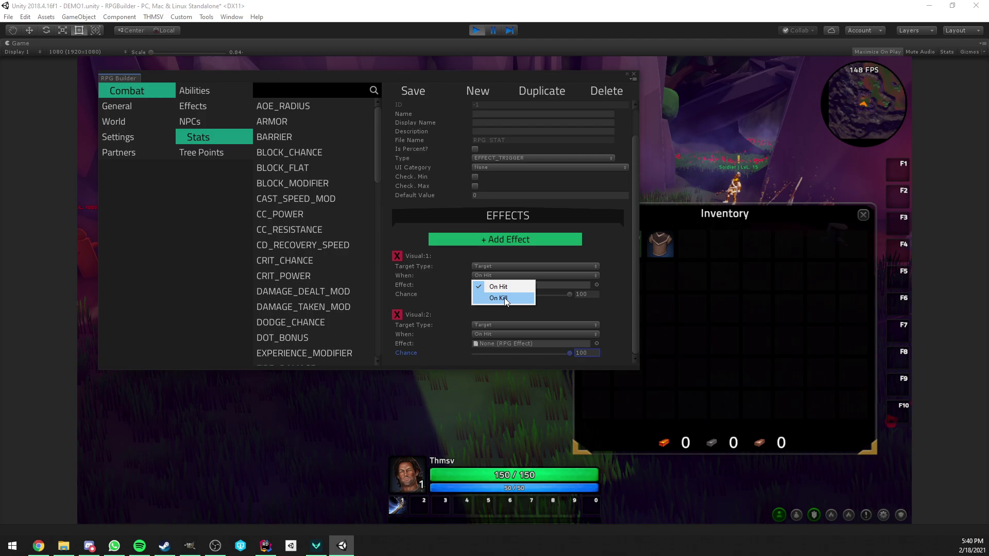
pyautogui.click(504, 298)
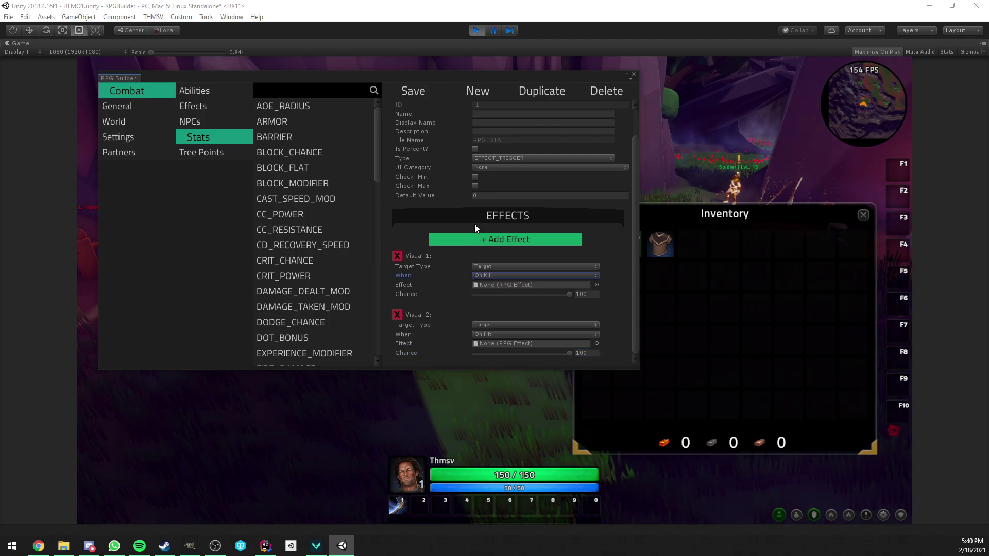
pyautogui.scroll(2, 536, 242)
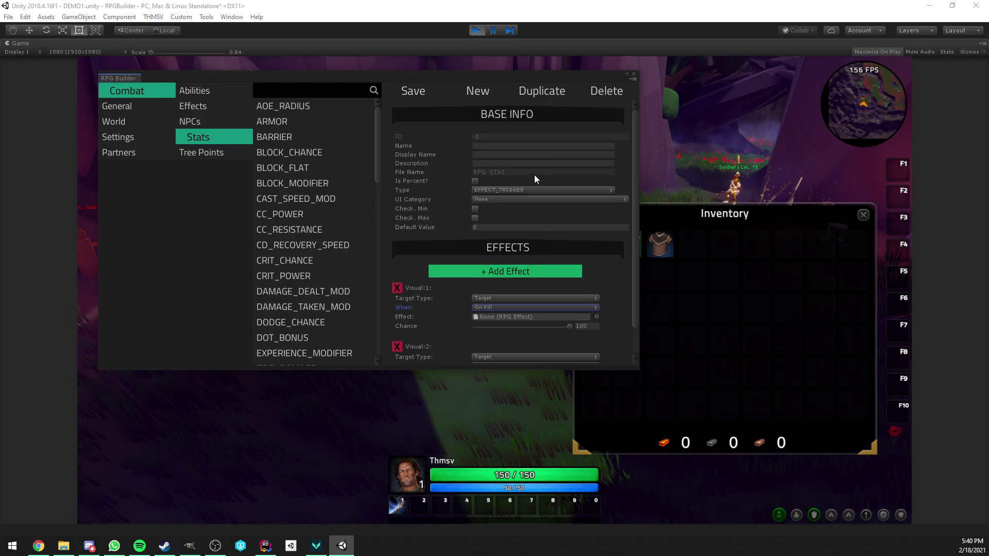
pyautogui.scroll(-1, 539, 191)
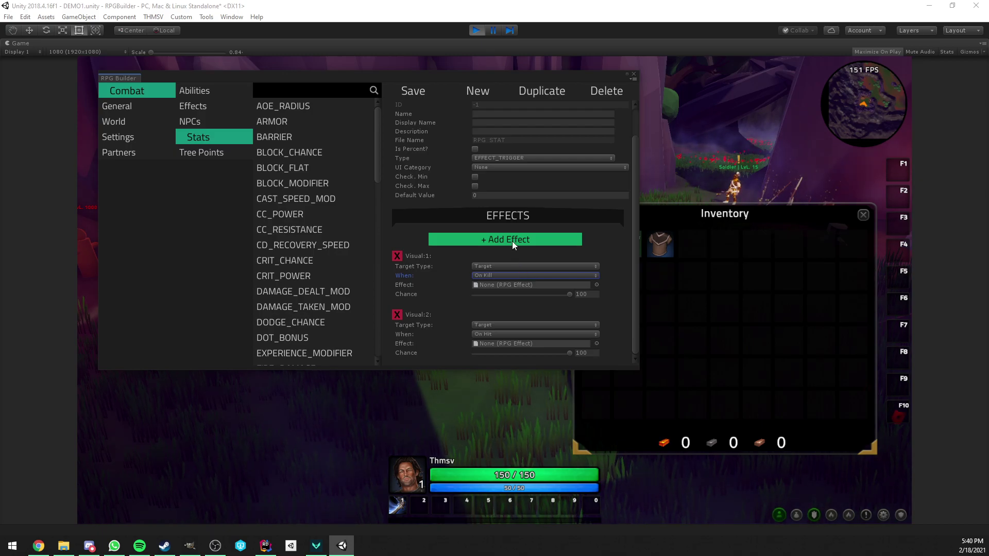
pyautogui.click(634, 75)
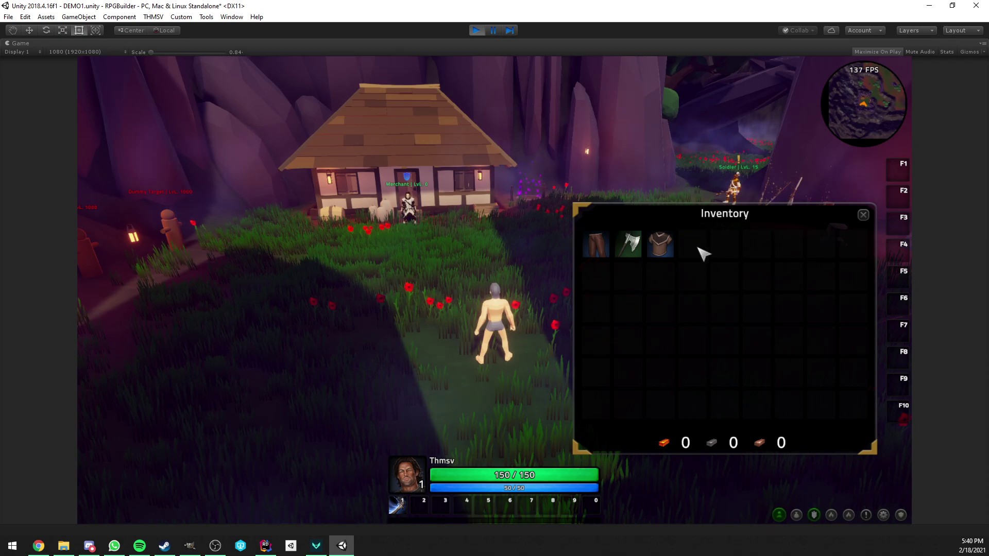
pyautogui.moveTo(602, 245)
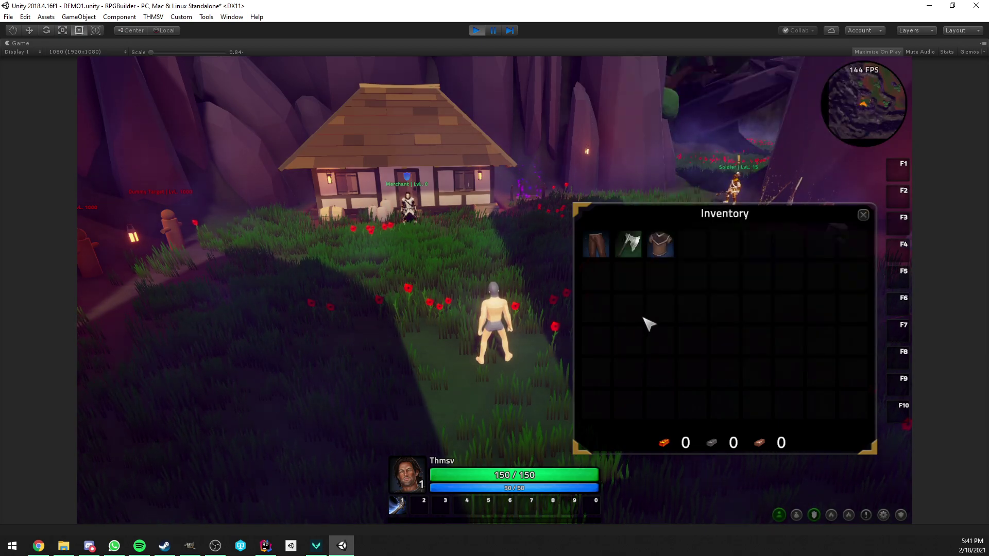